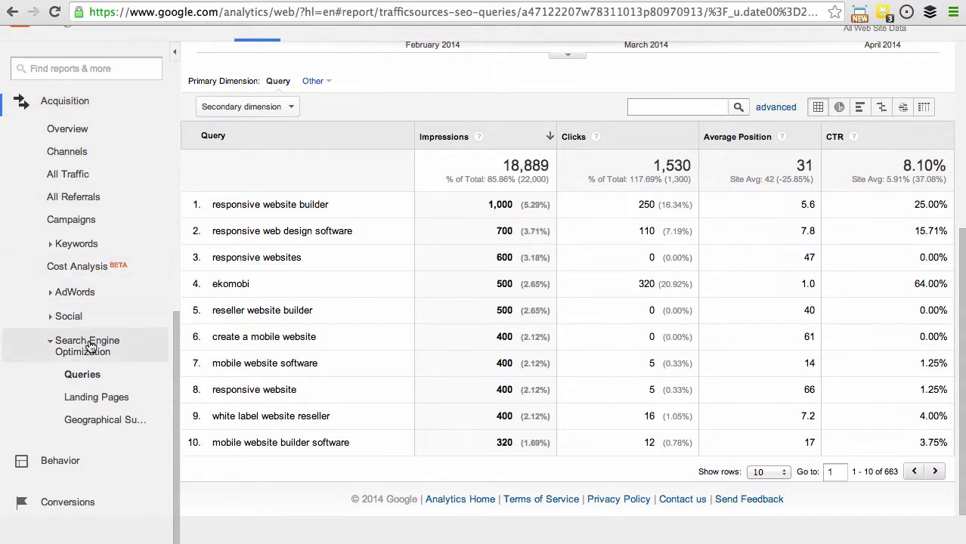
# - Open the Search Engine Optimization Queries report and set its table to show 500 rows
pyautogui.click(83, 376)
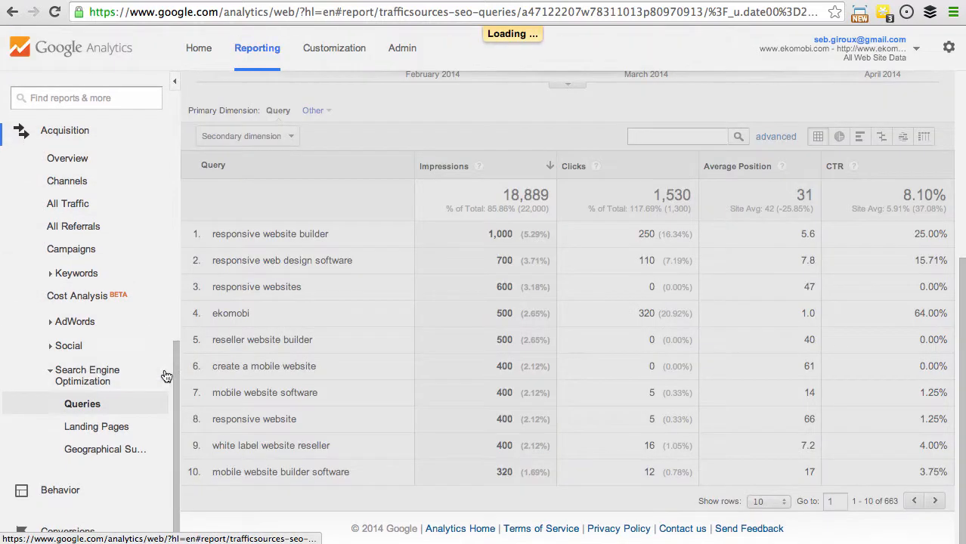
pyautogui.scroll(-5, 313, 405)
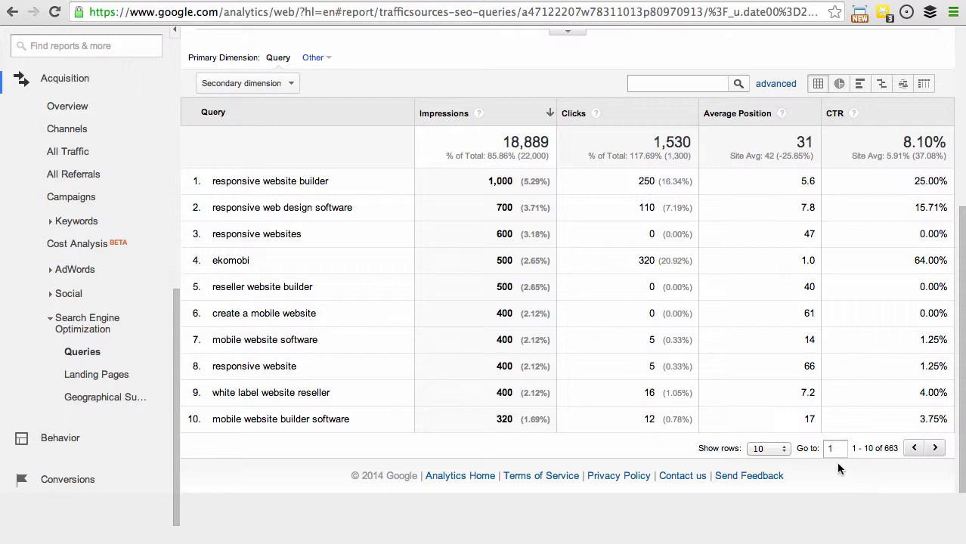
pyautogui.click(770, 450)
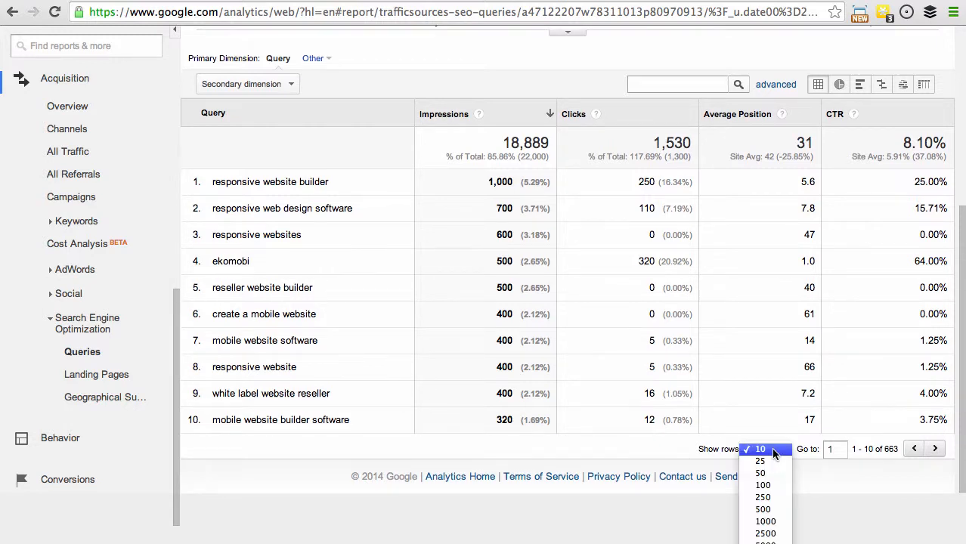
pyautogui.click(765, 512)
pyautogui.scroll(-1, 775, 340)
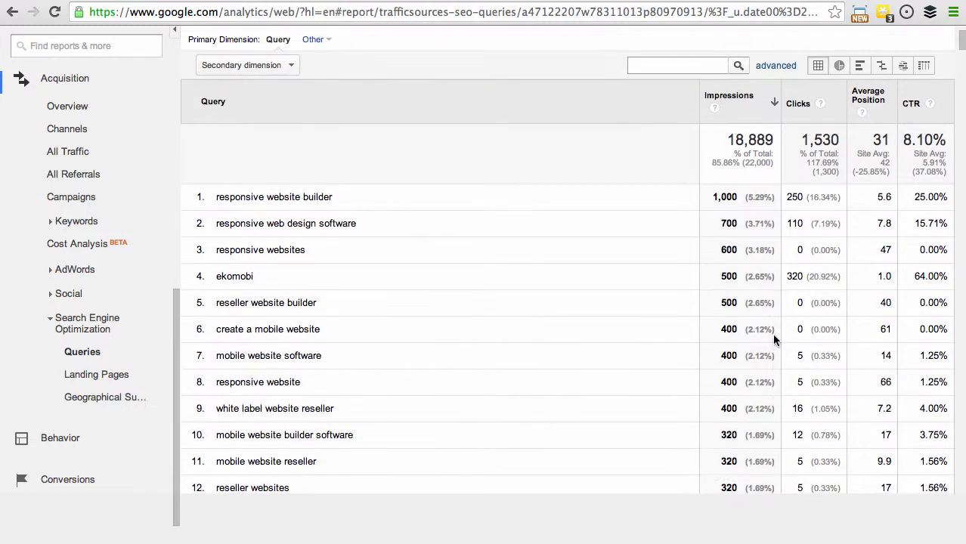
pyautogui.scroll(-1, 773, 334)
pyautogui.scroll(1, 774, 335)
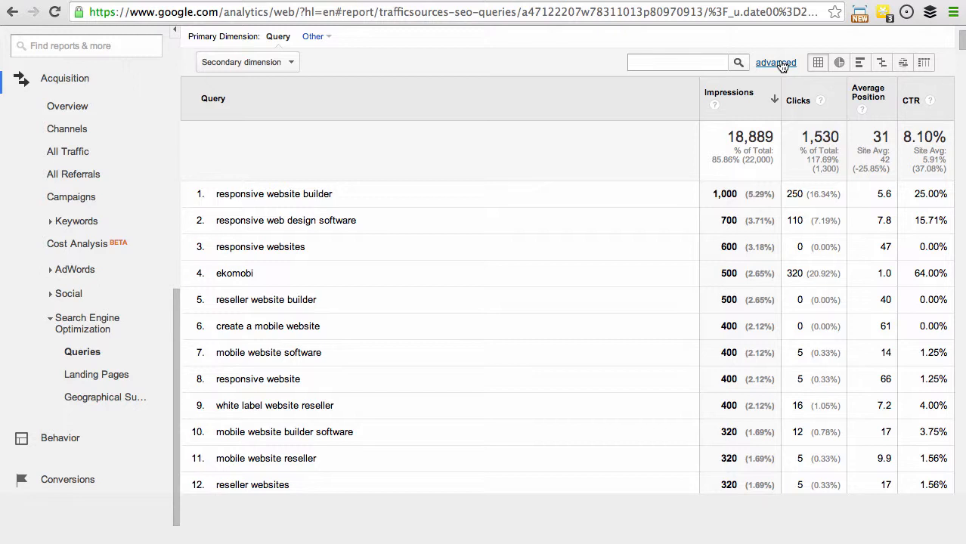
# - Start an advanced filter on the report that excludes queries containing "ekomobi"
pyautogui.click(775, 63)
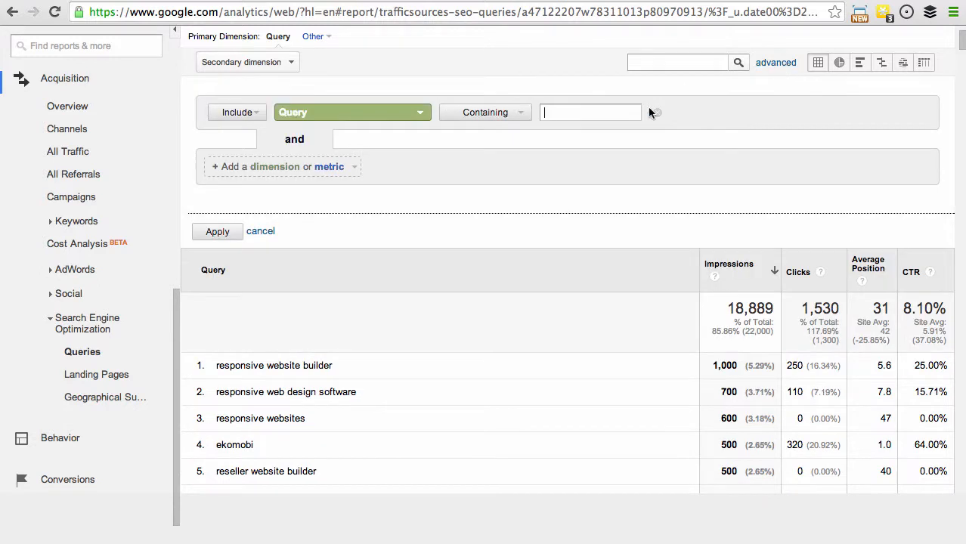
pyautogui.click(249, 121)
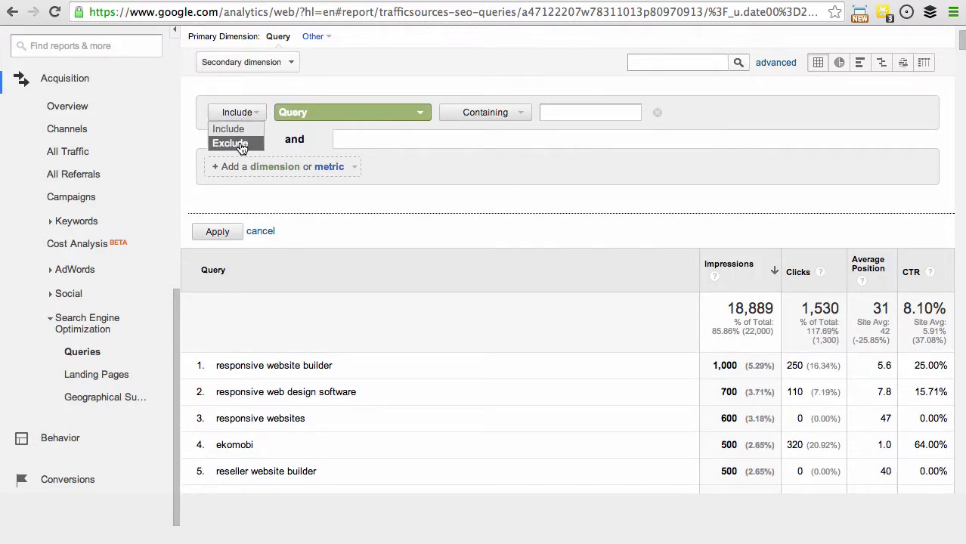
pyautogui.click(242, 148)
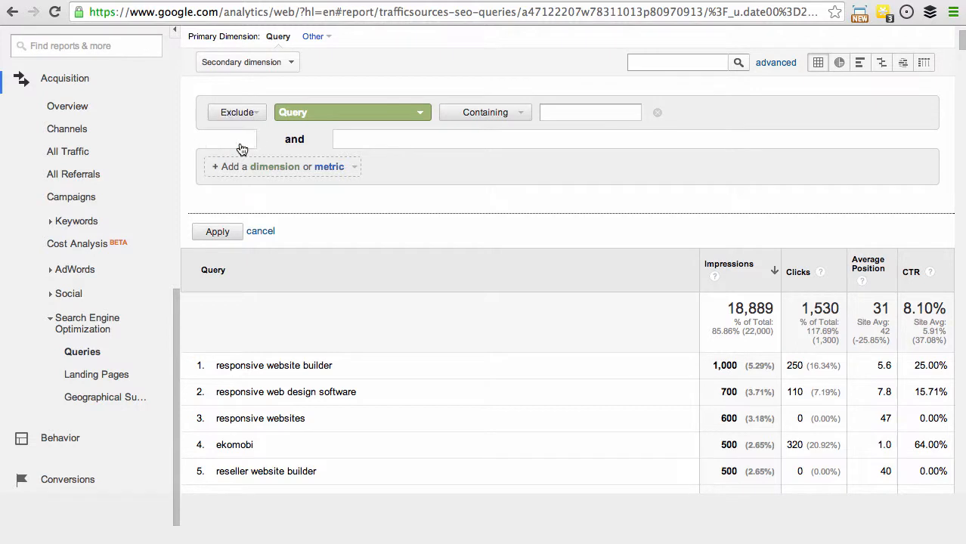
pyautogui.click(586, 111)
pyautogui.write('ekomobi')
# - Add a second filter condition that excludes queries containing "responsive"
pyautogui.click(274, 173)
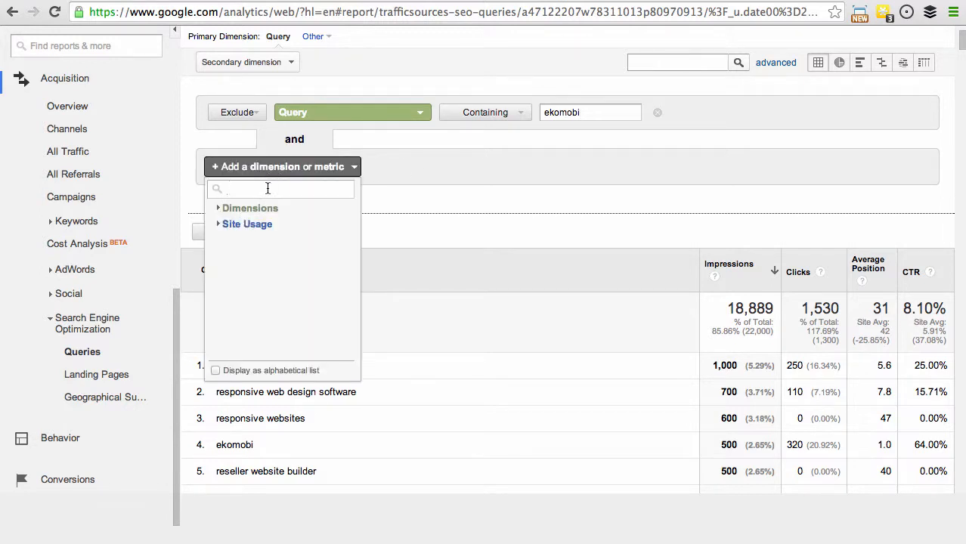
pyautogui.write('quer')
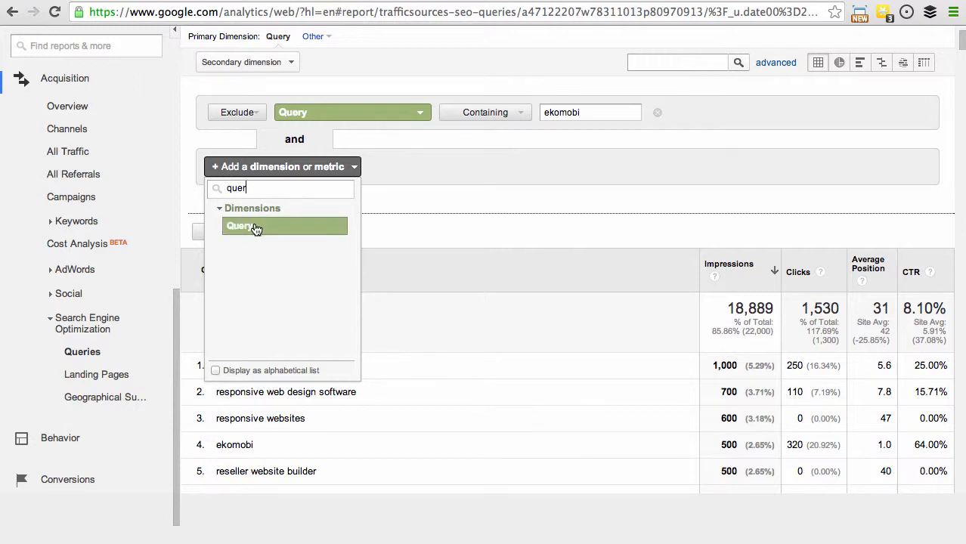
pyautogui.click(256, 229)
pyautogui.click(241, 165)
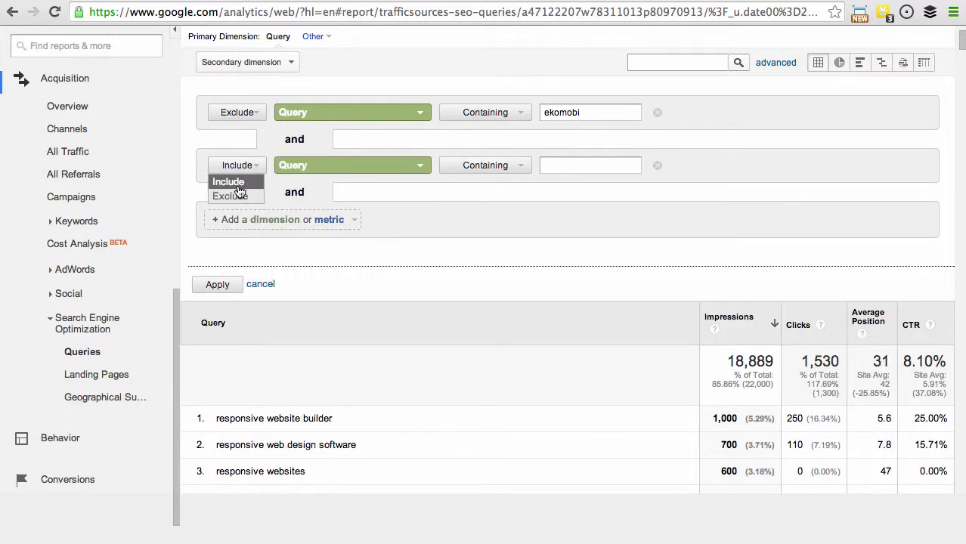
pyautogui.click(229, 196)
pyautogui.click(588, 166)
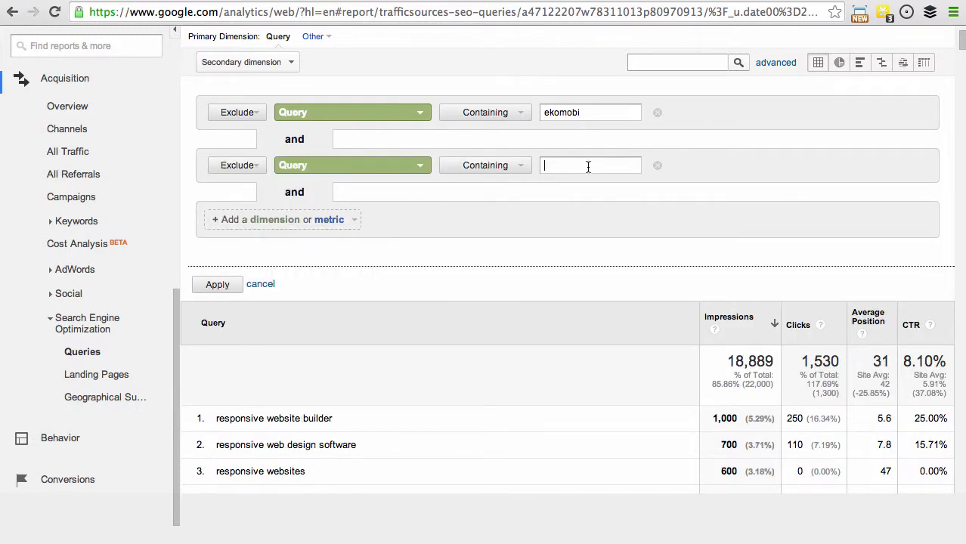
pyautogui.write('responsive')
# - Add a filter condition that includes only queries with Clicks greater than 1
pyautogui.click(333, 225)
pyautogui.write('quer')
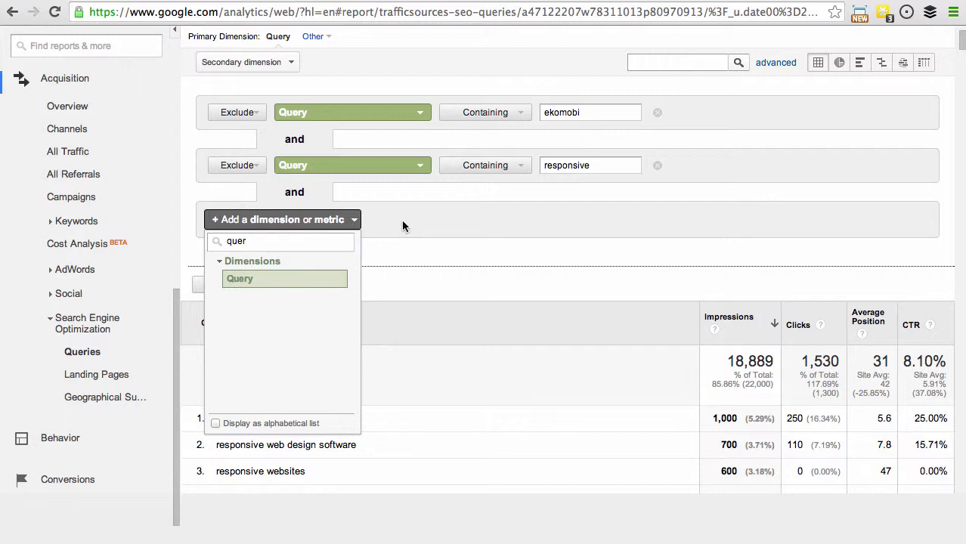
pyautogui.press('BackSpace')
pyautogui.press('BackSpace')
pyautogui.press('BackSpace')
pyautogui.press('BackSpace')
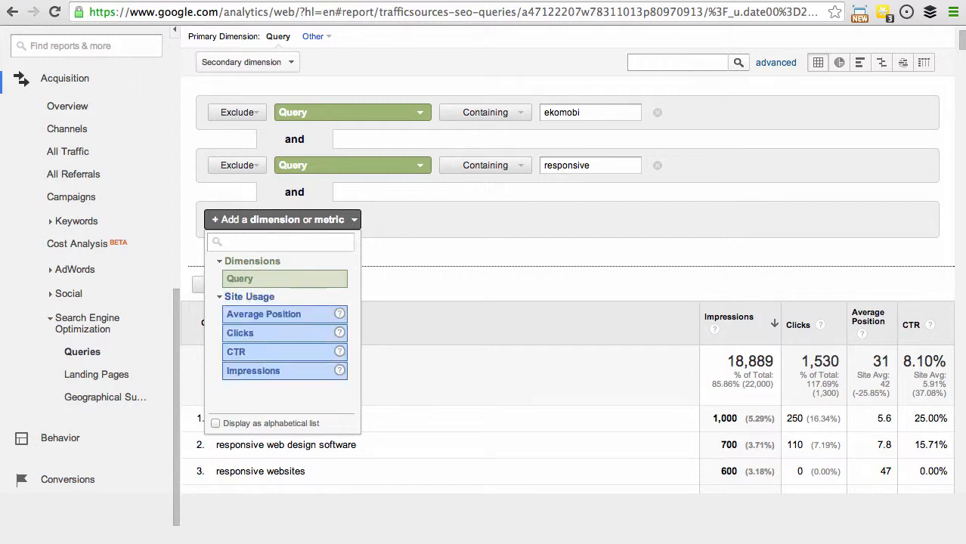
pyautogui.write('clik')
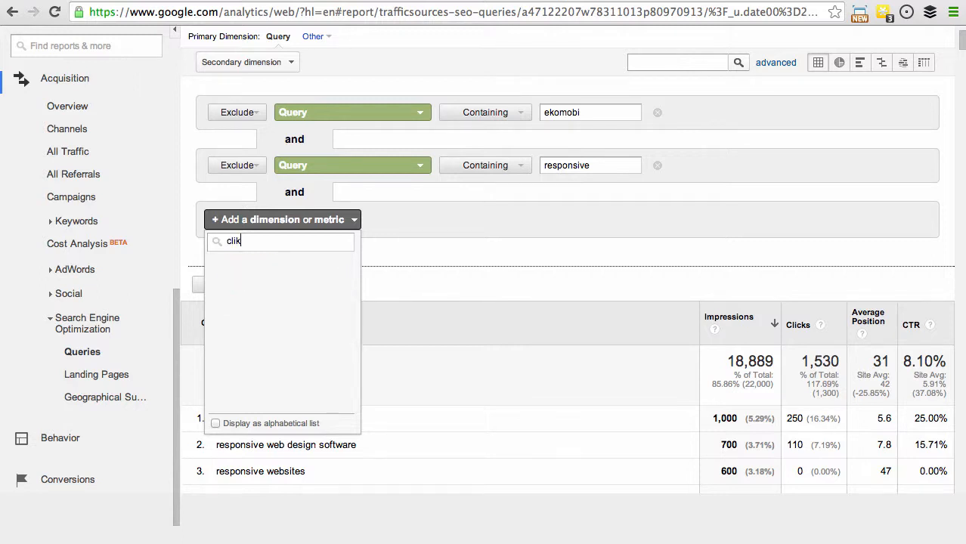
pyautogui.press('BackSpace')
pyautogui.click(306, 280)
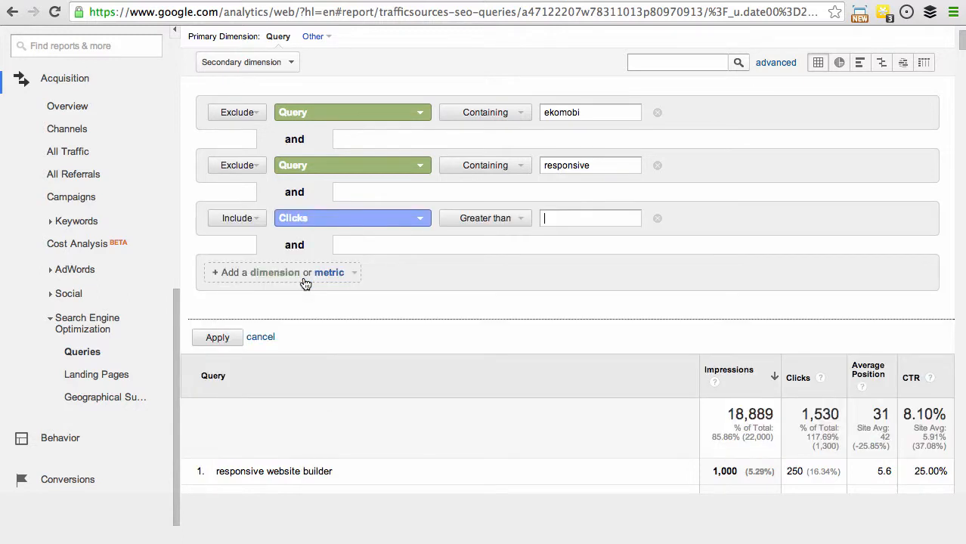
pyautogui.write('1')
# - Add a filter condition that includes only queries with Average Position greater than 9
pyautogui.click(335, 280)
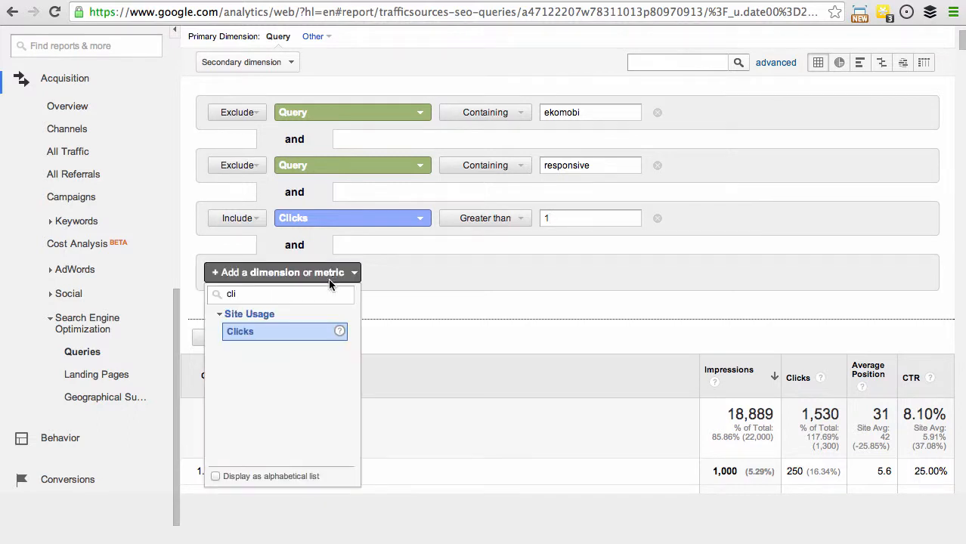
pyautogui.press('BackSpace')
pyautogui.press('BackSpace')
pyautogui.press('BackSpace')
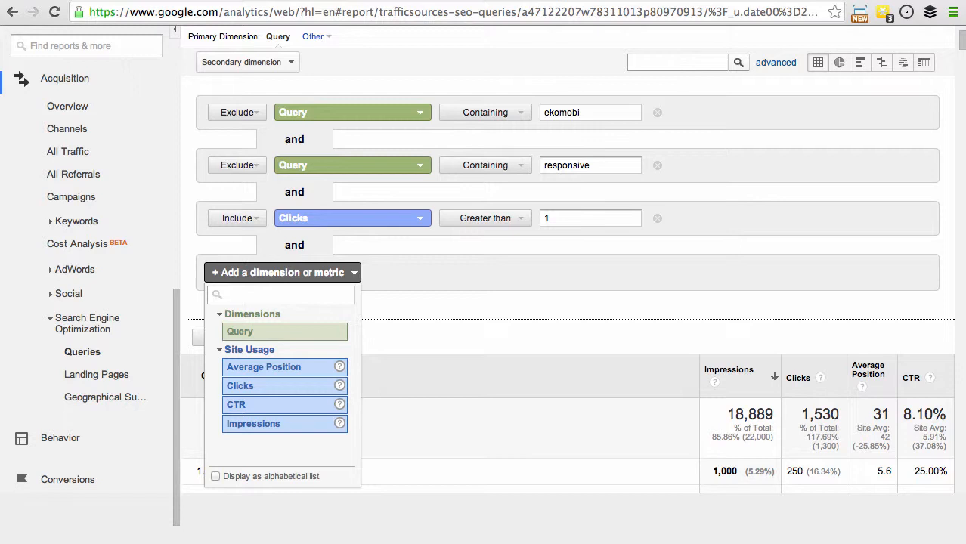
pyautogui.click(263, 367)
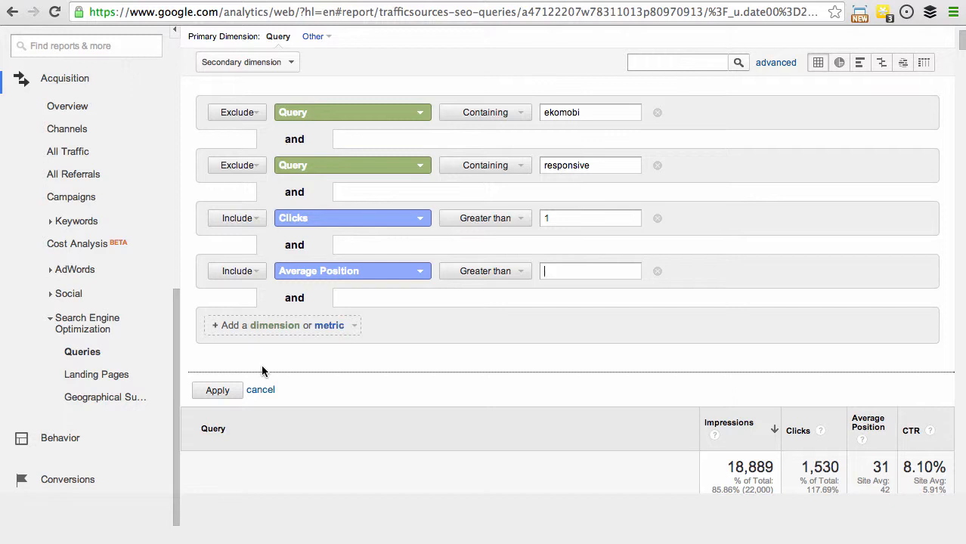
pyautogui.write('9')
# - Add a condition including only Impressions greater than 50, and apply the advanced filter to the report
pyautogui.click(340, 325)
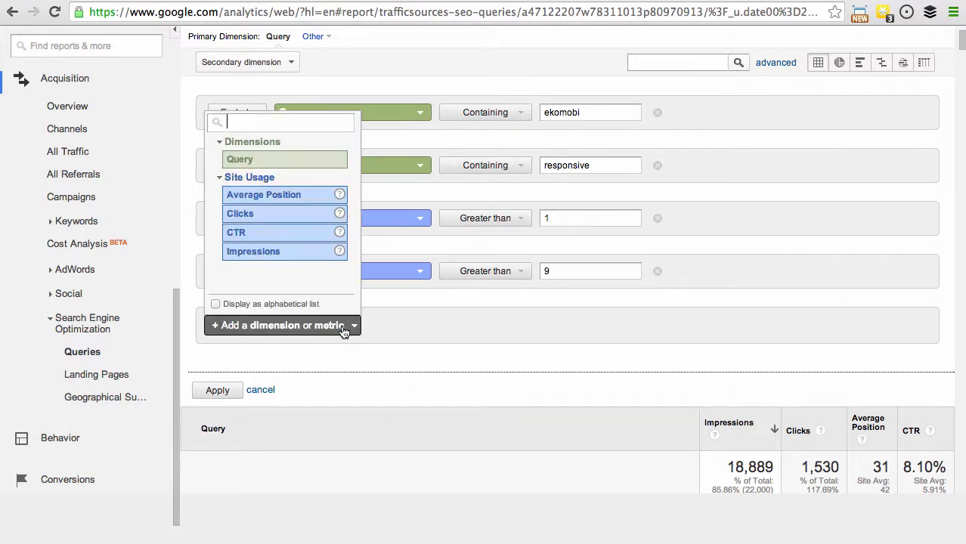
pyautogui.click(277, 257)
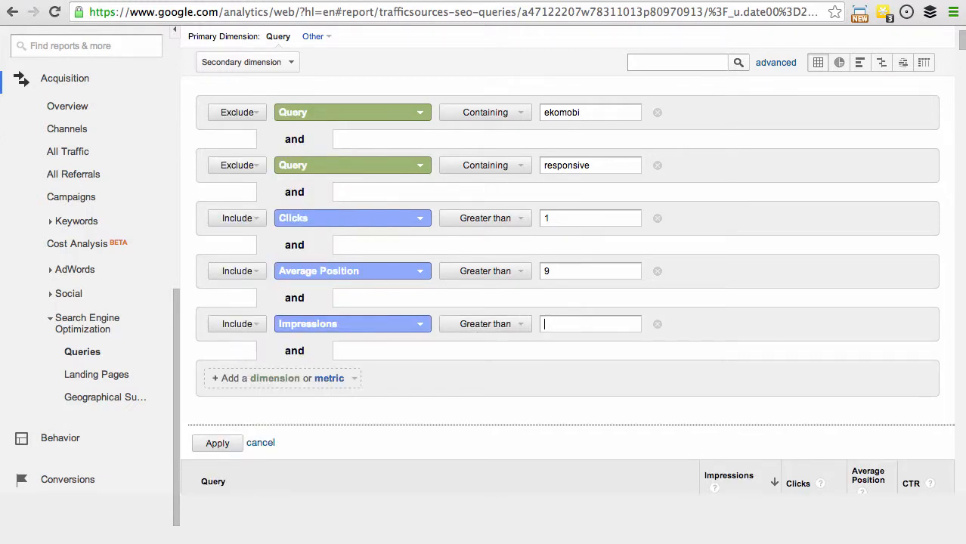
pyautogui.write('50')
pyautogui.scroll(-1, 730, 299)
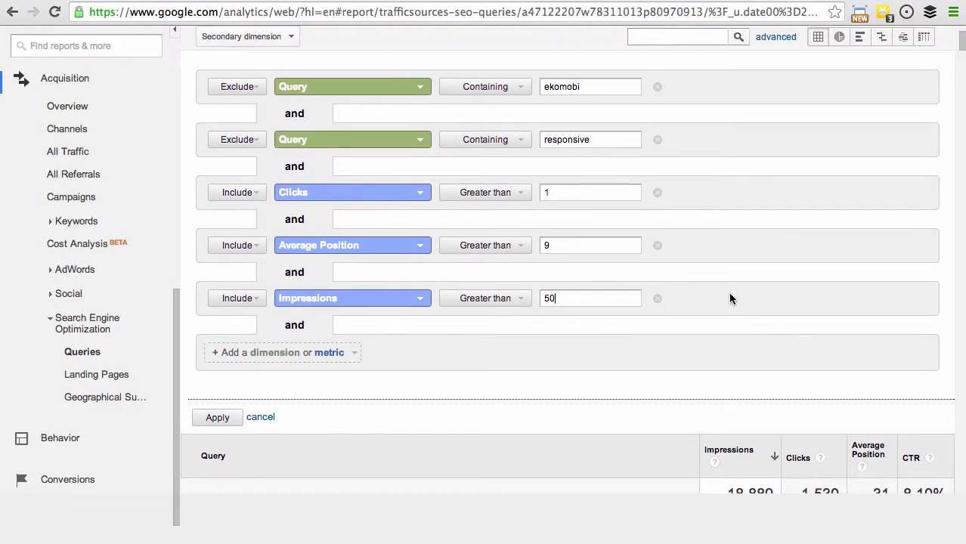
pyautogui.scroll(1, 728, 291)
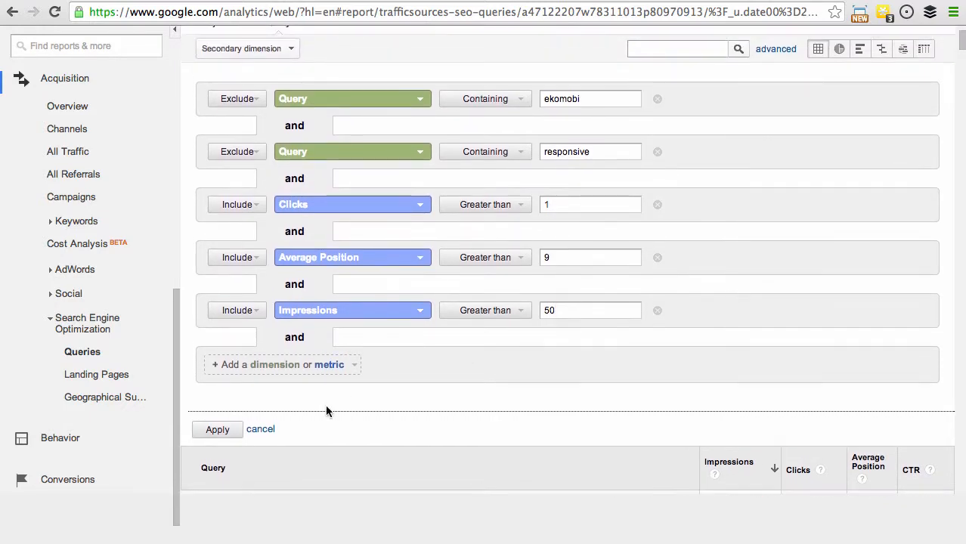
pyautogui.click(216, 435)
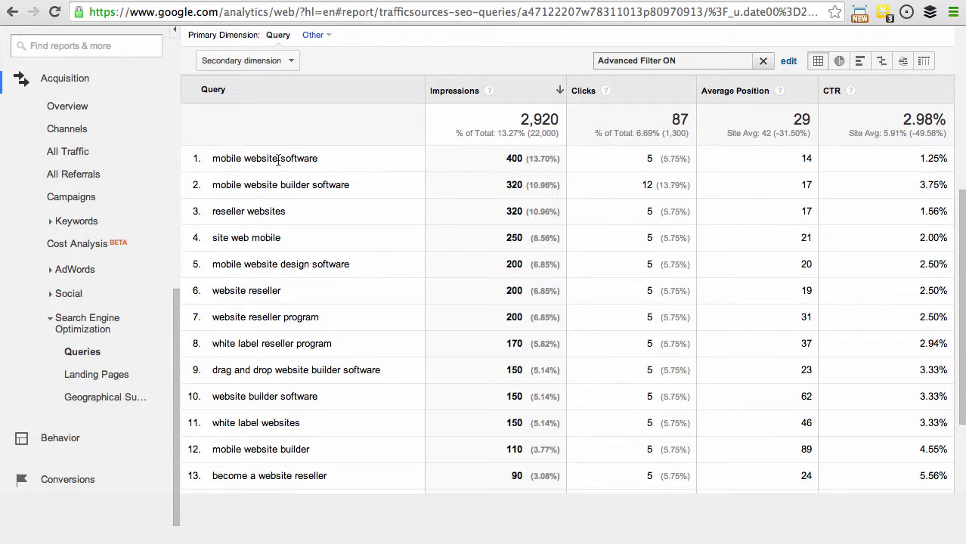
# - Take "mobile website" from the first filtered query and generate English/USA web keyword suggestions for it in Übersuggest
pyautogui.moveTo(278, 159); pyautogui.dragTo(214, 160)
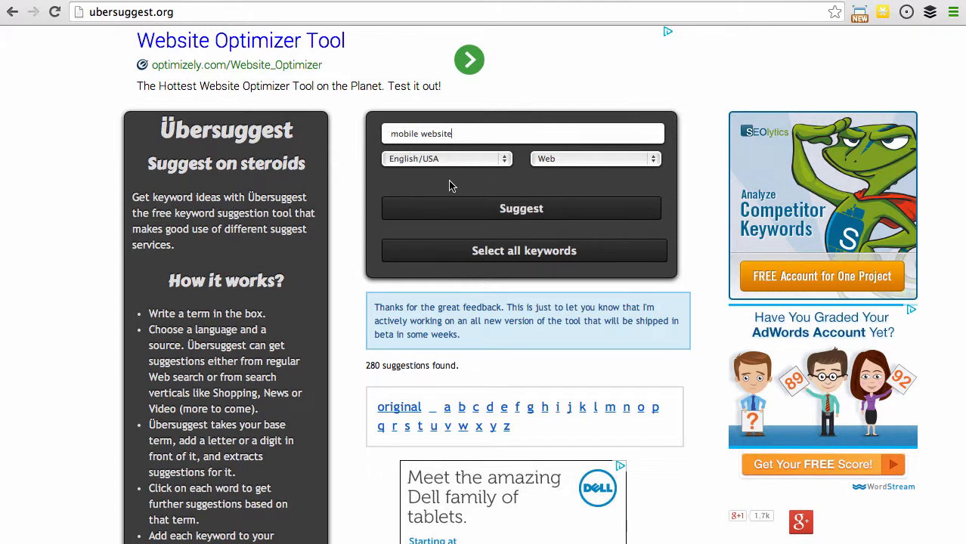
pyautogui.click(521, 209)
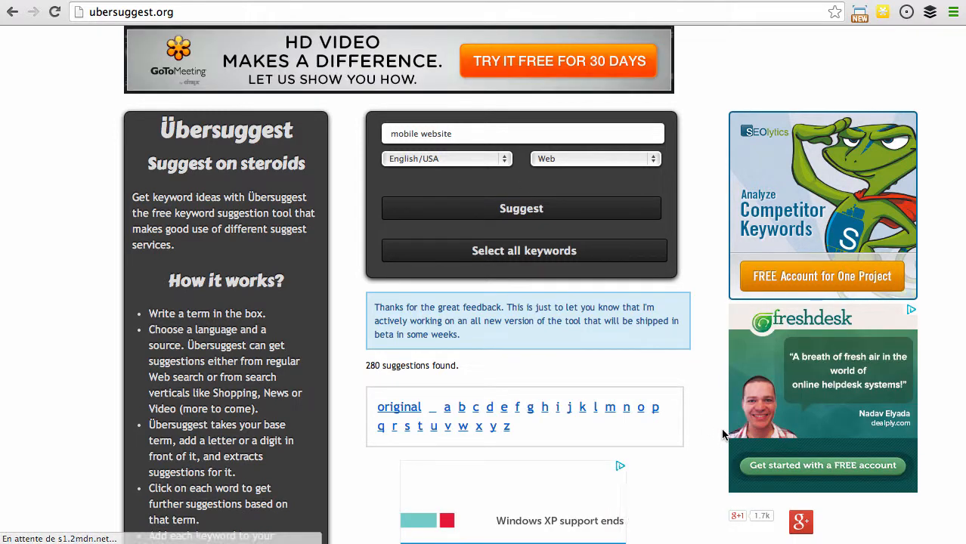
pyautogui.scroll(-5, 702, 493)
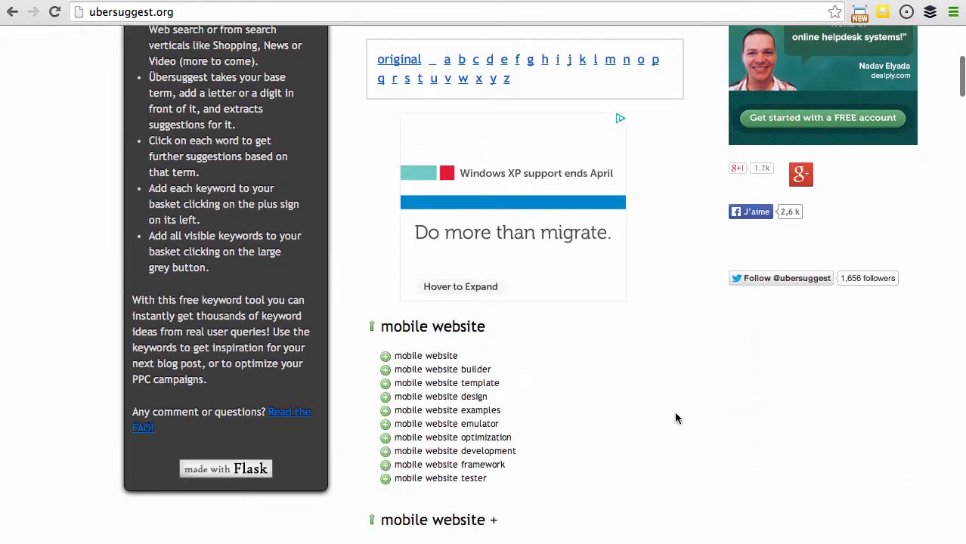
pyautogui.scroll(-1, 656, 388)
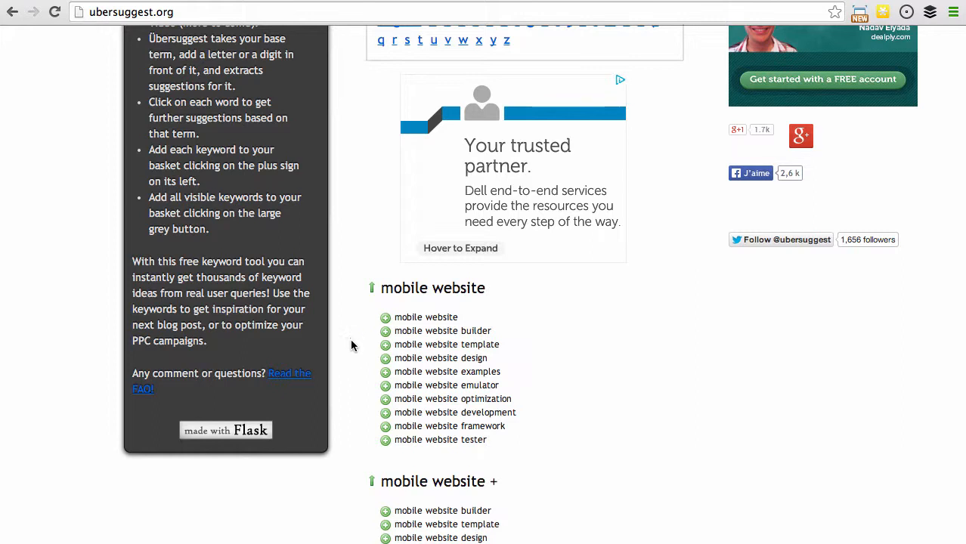
# - Add "mobile website builder" from the first two suggestion groups and "mobile website creator" from the second to the keyword basket
pyautogui.click(385, 331)
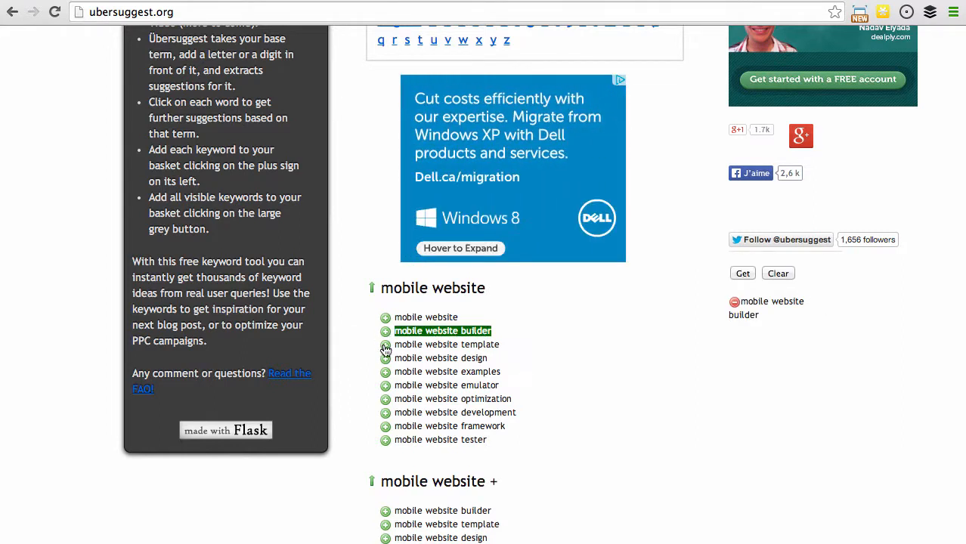
pyautogui.scroll(-2, 360, 452)
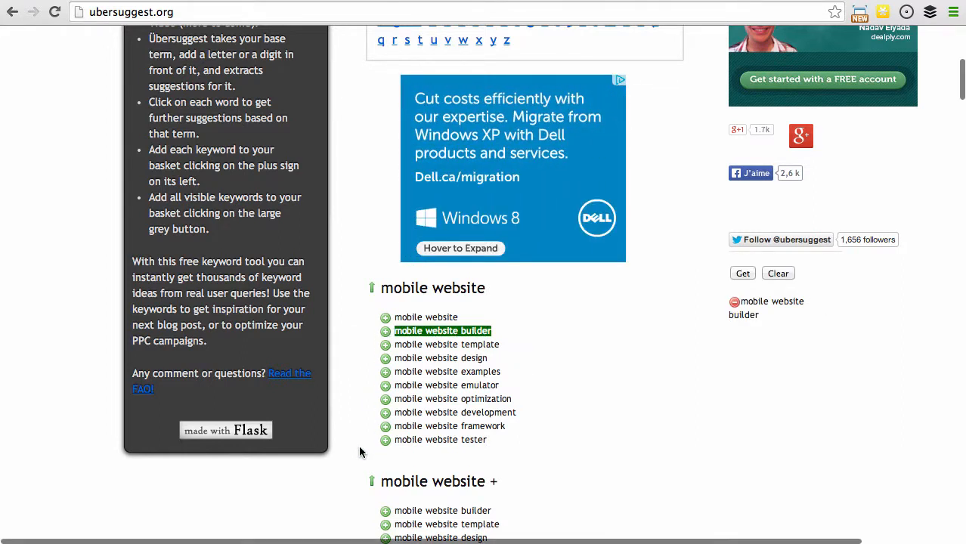
pyautogui.scroll(-3, 359, 454)
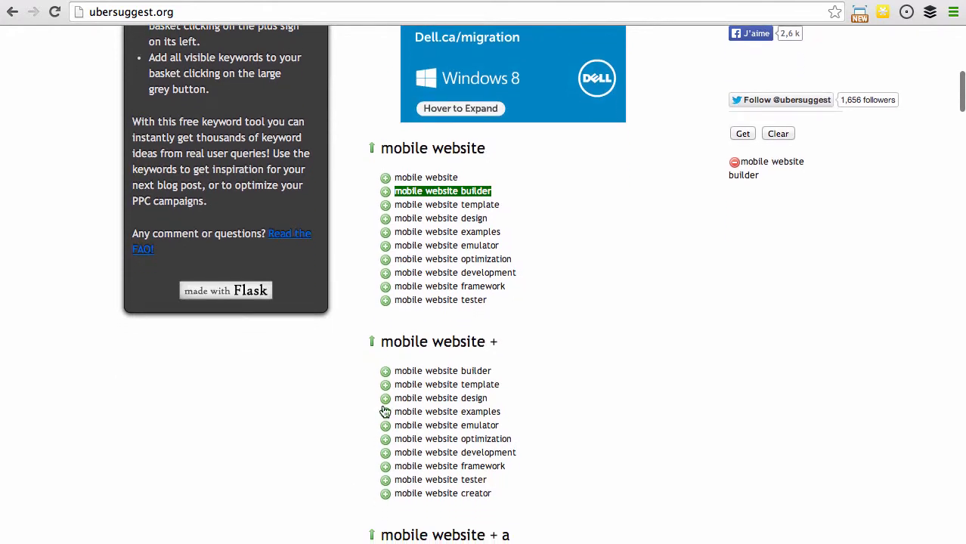
pyautogui.click(385, 372)
pyautogui.scroll(-1, 361, 428)
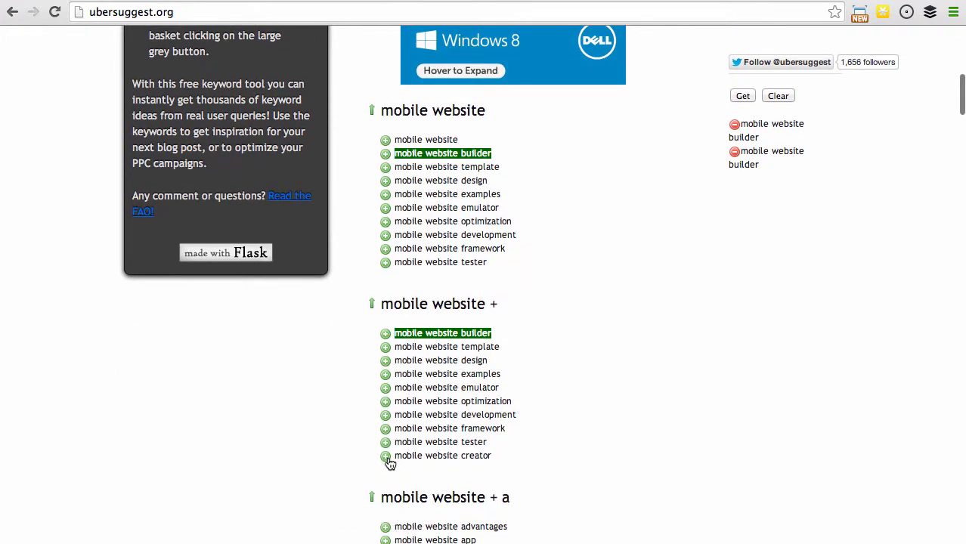
pyautogui.click(386, 456)
# - Add "mobile website builder software" from the "mobile website + b" group to the keyword basket
pyautogui.scroll(-5, 326, 470)
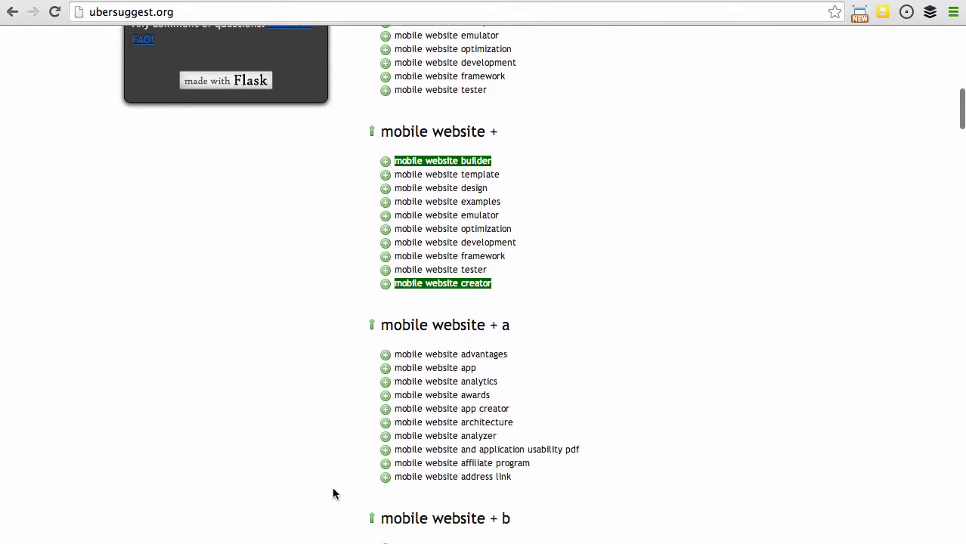
pyautogui.scroll(-6, 332, 489)
pyautogui.scroll(-2, 333, 494)
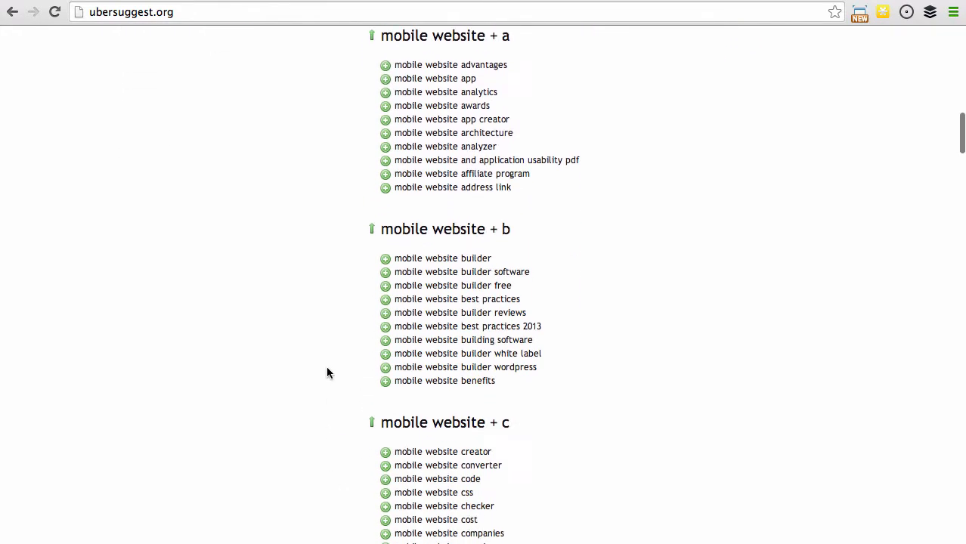
pyautogui.click(386, 273)
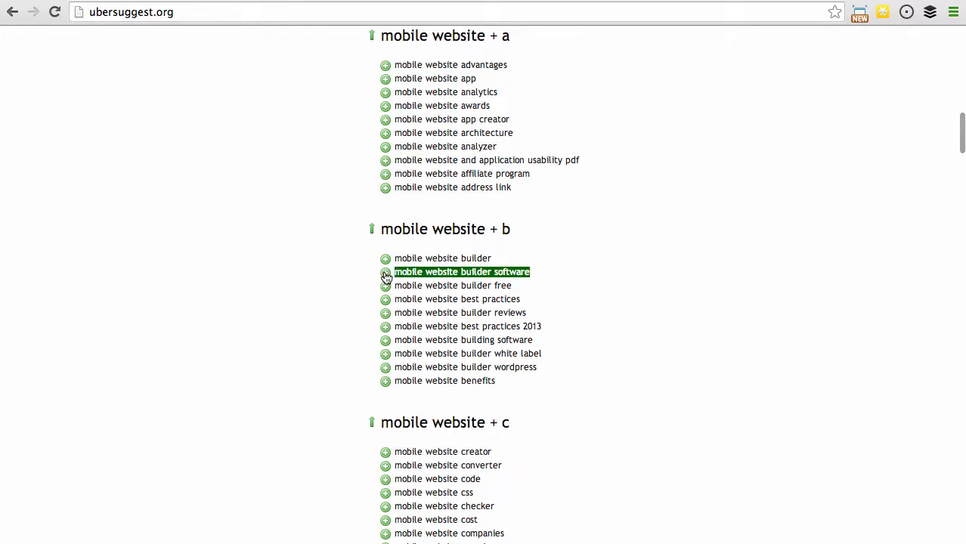
# - Add "mobile website builder" and "mobile website builder white label" from the "mobile website + b" group to the keyword basket
pyautogui.click(385, 259)
pyautogui.scroll(-1, 342, 346)
pyautogui.scroll(-1, 343, 346)
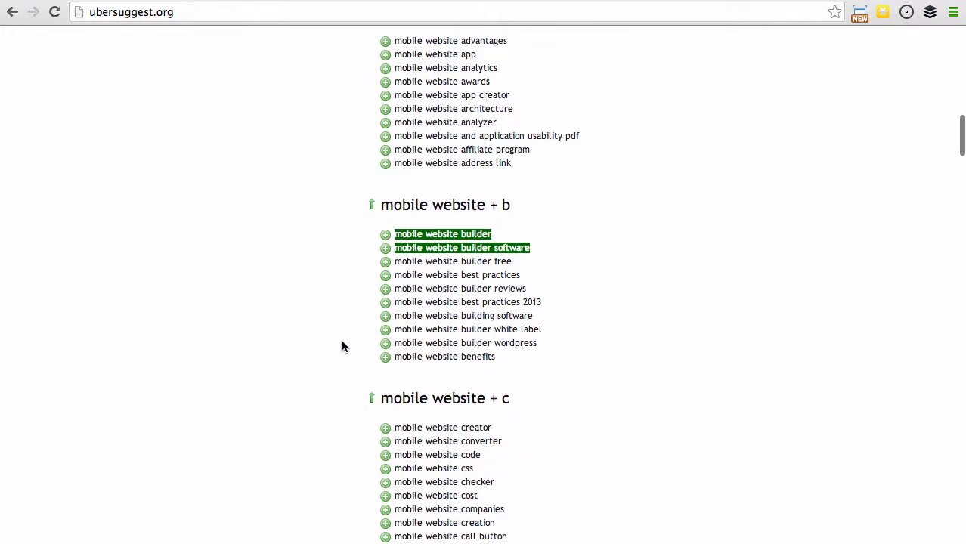
pyautogui.scroll(-1, 343, 347)
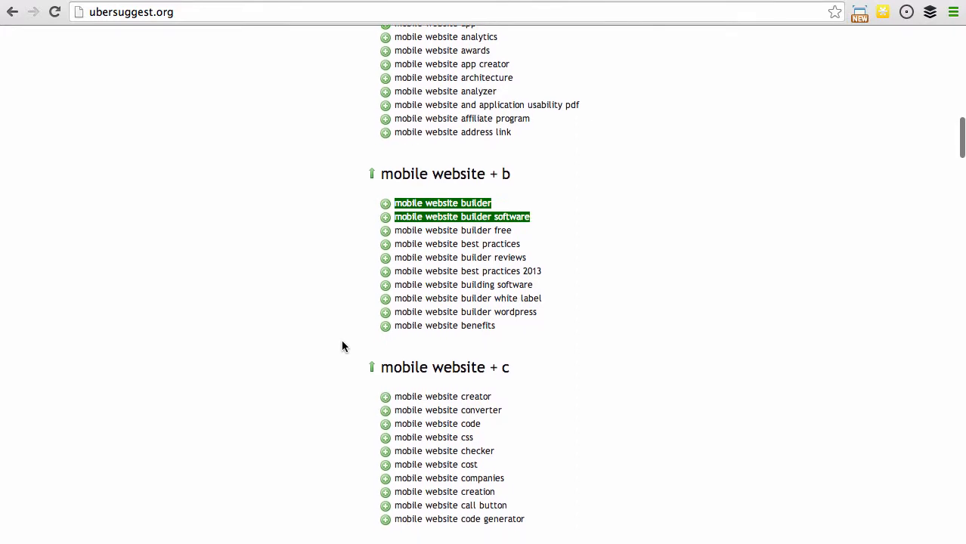
pyautogui.click(386, 299)
# - Add "mobile website creator" and "mobile website converter" from the "mobile website + c" group to the keyword basket
pyautogui.scroll(-3, 335, 364)
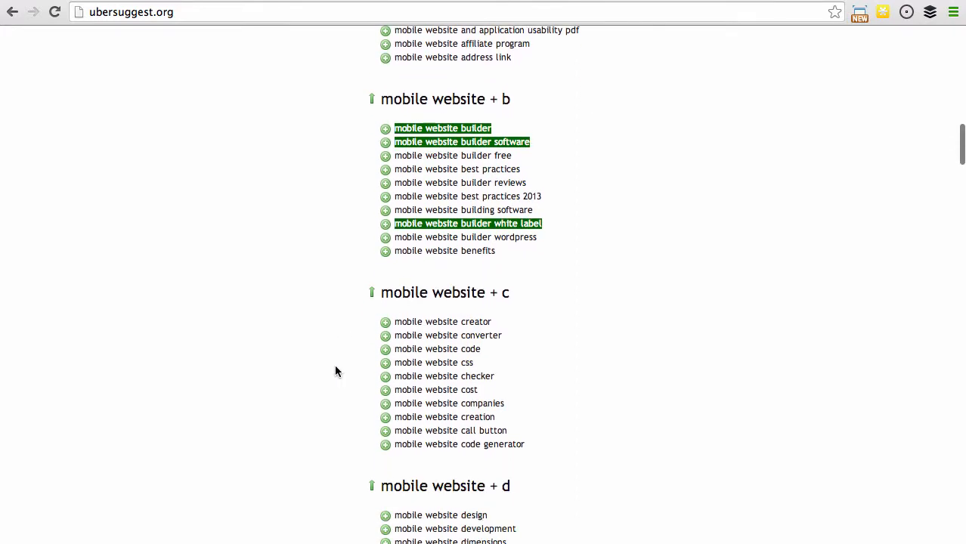
pyautogui.click(385, 323)
pyautogui.scroll(-1, 326, 438)
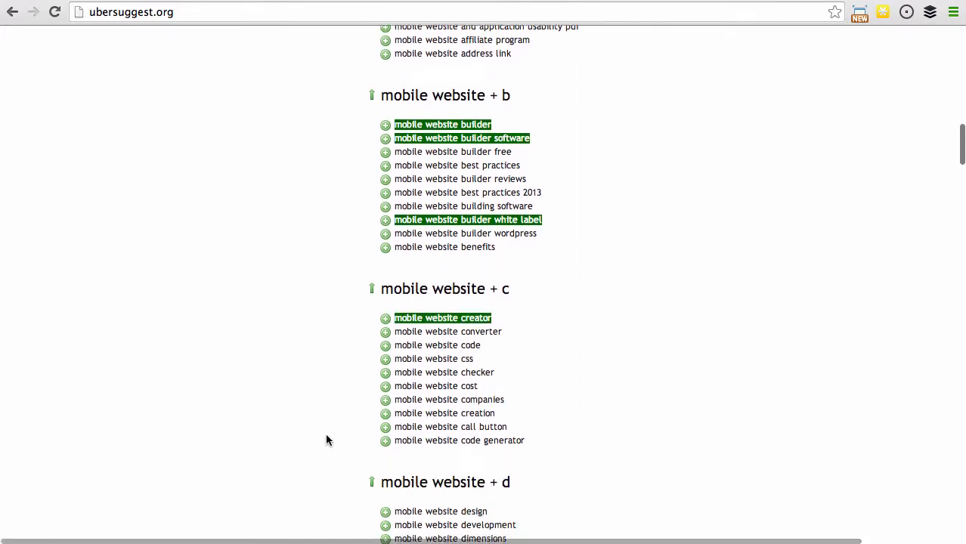
pyautogui.scroll(-3, 327, 440)
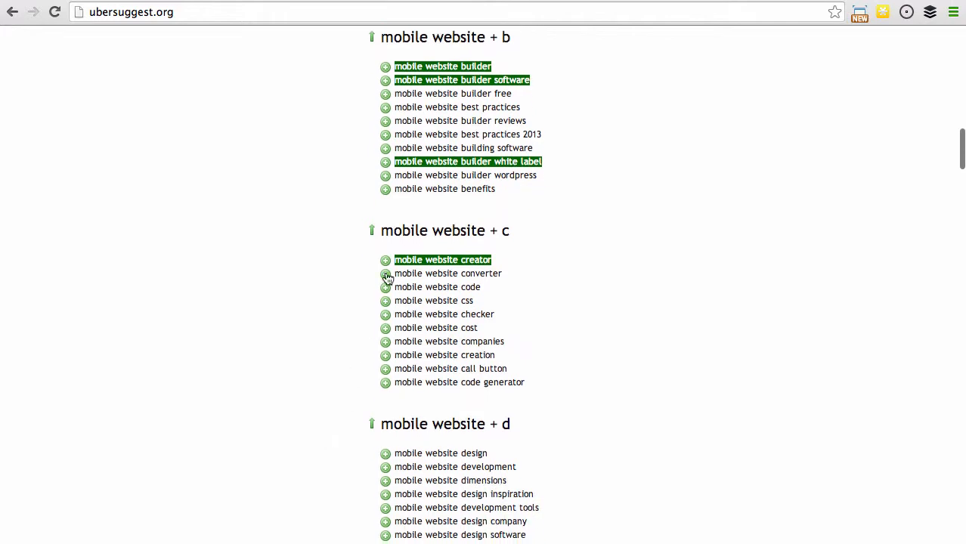
pyautogui.click(385, 275)
# - Add "mobile website editor" from the "mobile website + e" group to the keyword basket
pyautogui.scroll(-5, 335, 402)
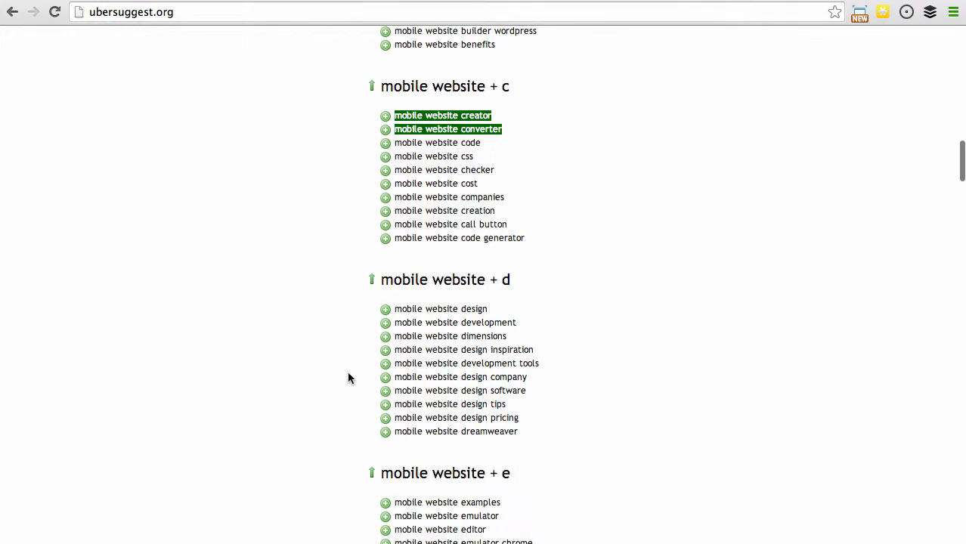
pyautogui.scroll(-2, 330, 409)
pyautogui.scroll(-5, 329, 411)
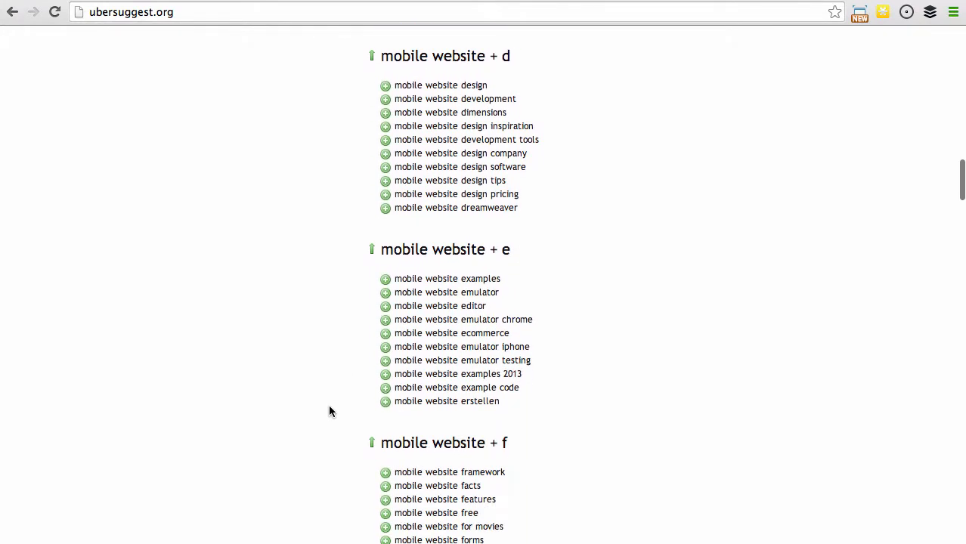
pyautogui.click(386, 305)
# - Add "mobile website generator" and "mobile website generator software" from the "mobile website + g" group to the keyword basket
pyautogui.scroll(-4, 337, 394)
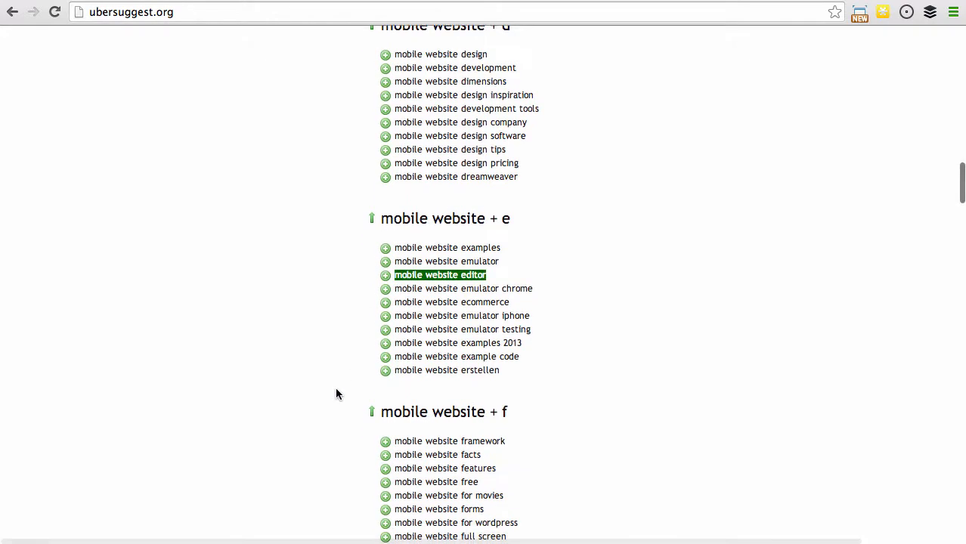
pyautogui.scroll(-2, 337, 393)
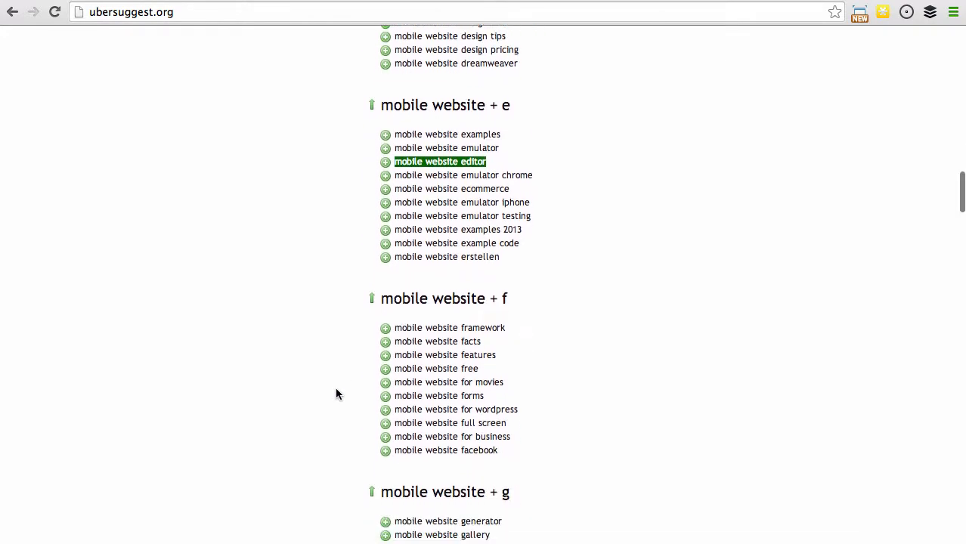
pyautogui.scroll(-1, 337, 393)
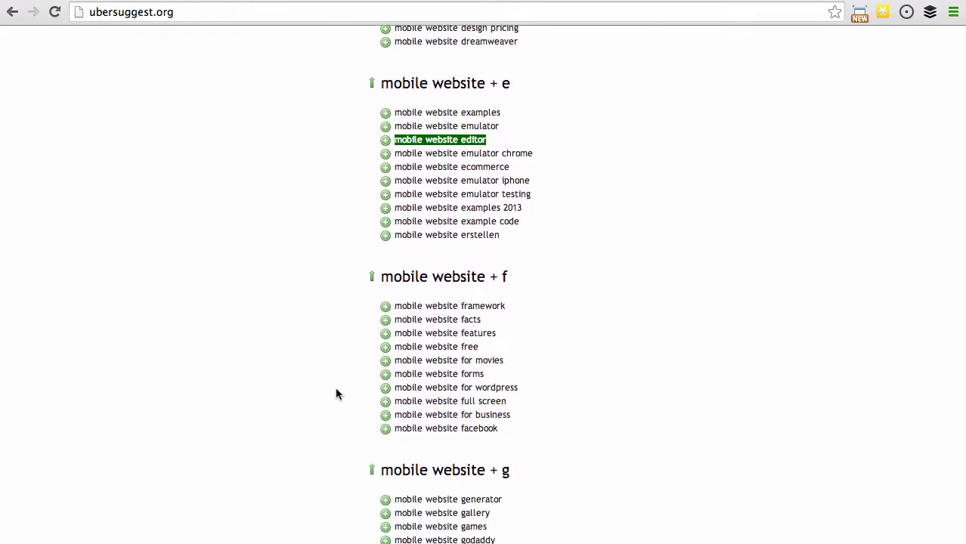
pyautogui.scroll(-3, 337, 393)
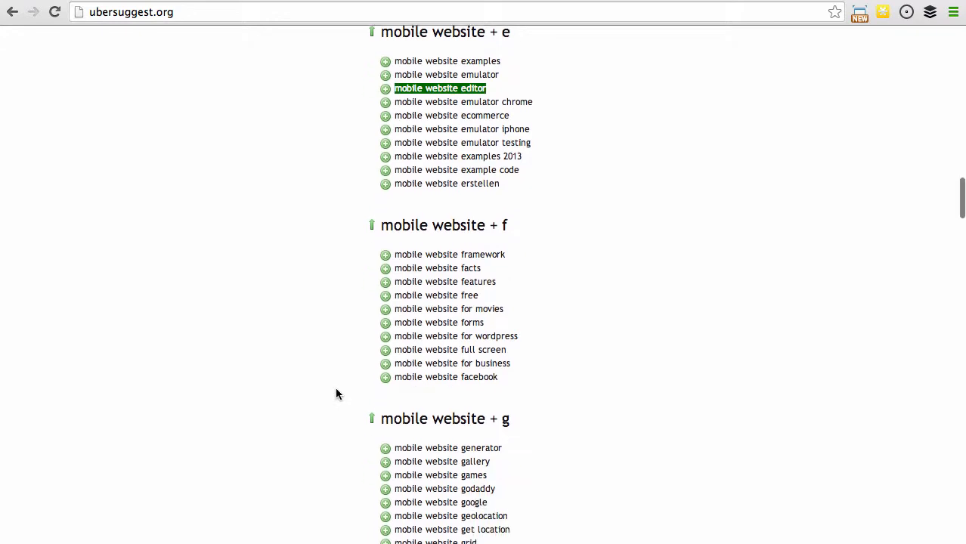
pyautogui.click(386, 426)
pyautogui.scroll(-2, 342, 473)
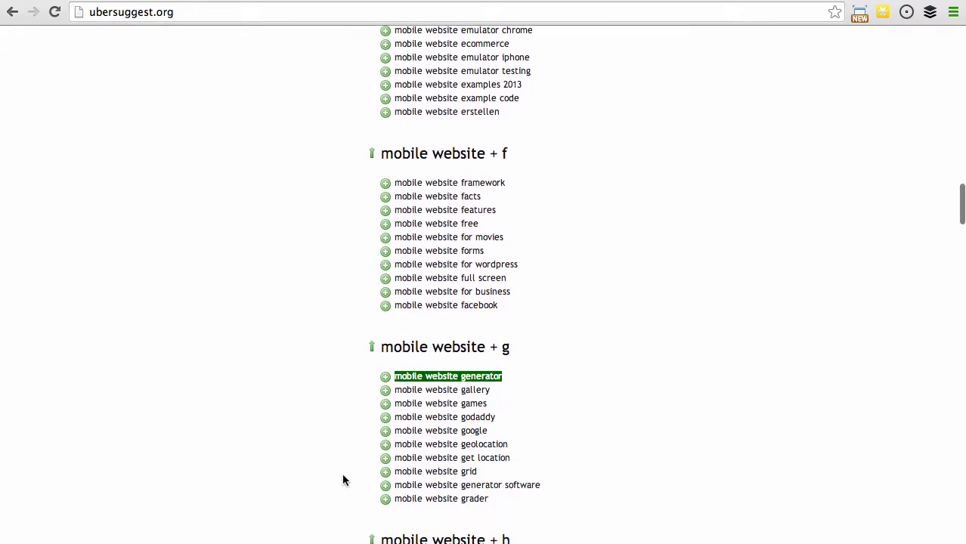
pyautogui.click(384, 484)
# - Get the keyword basket as a plain text list and copy all of its keywords
pyautogui.scroll(-6, 333, 469)
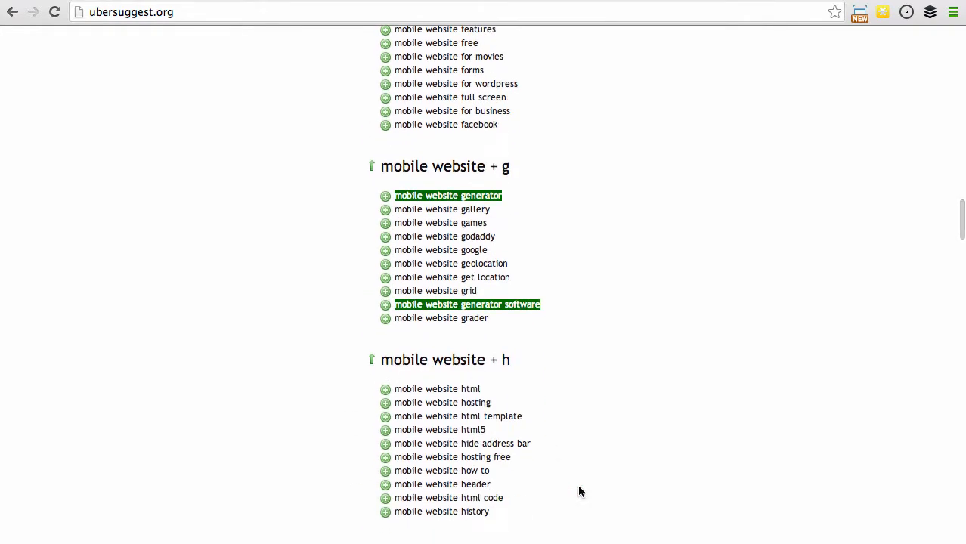
pyautogui.scroll(5, 654, 394)
pyautogui.scroll(20, 654, 394)
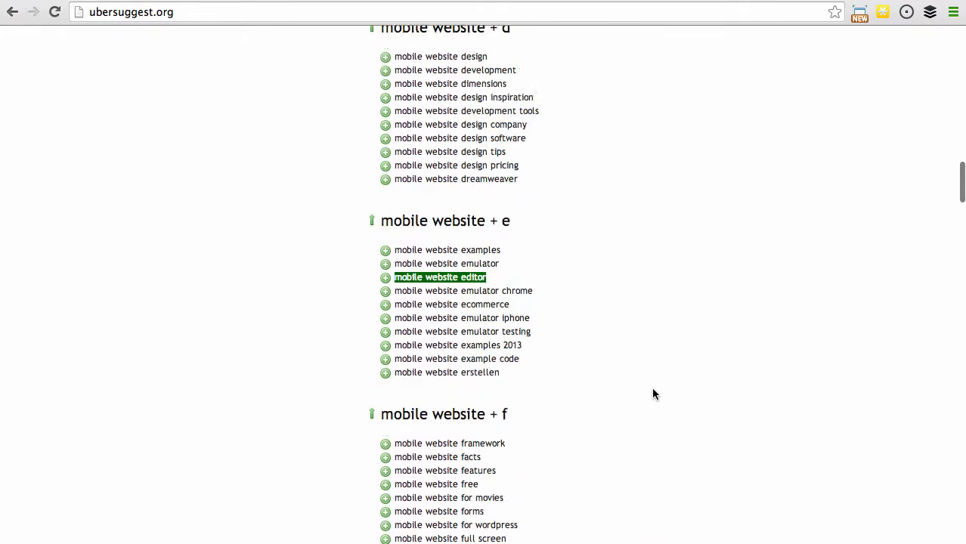
pyautogui.scroll(15, 654, 394)
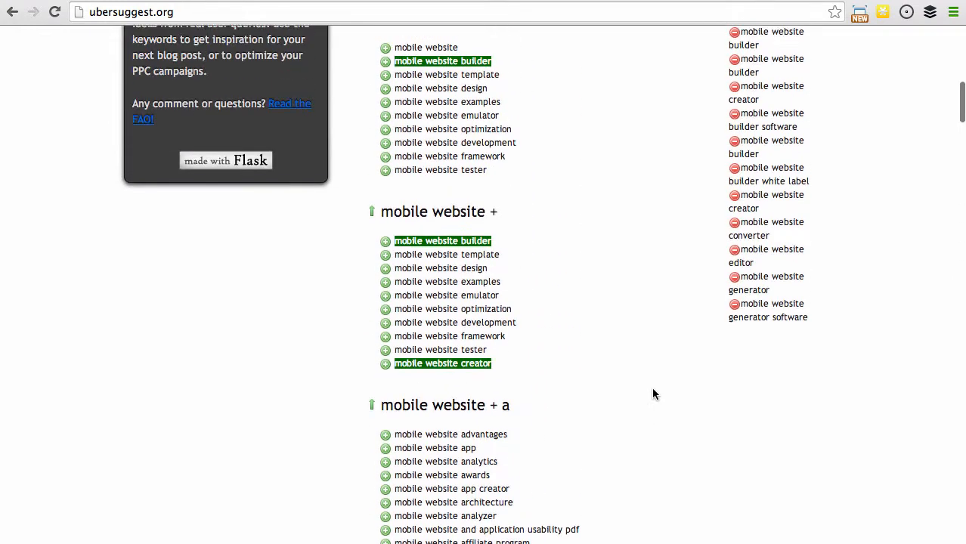
pyautogui.scroll(3, 913, 352)
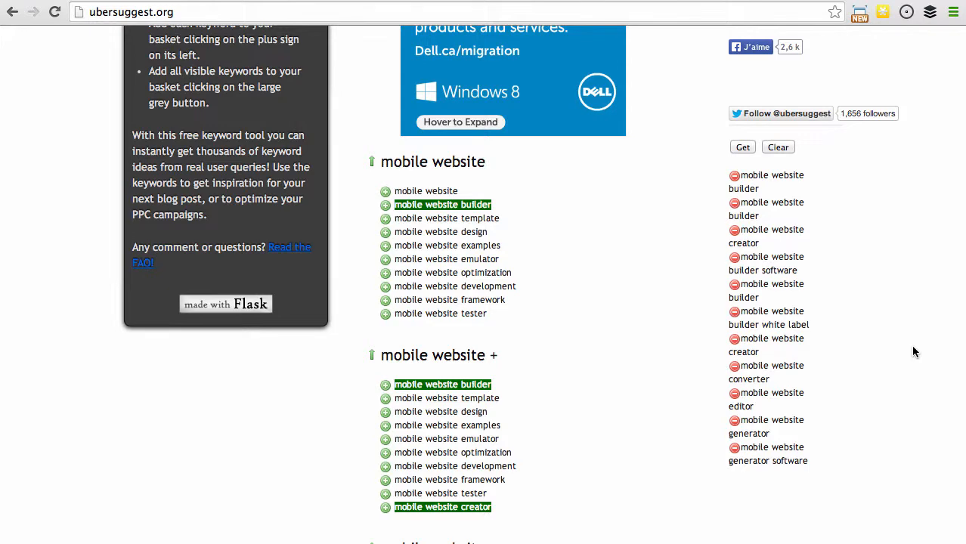
pyautogui.click(743, 147)
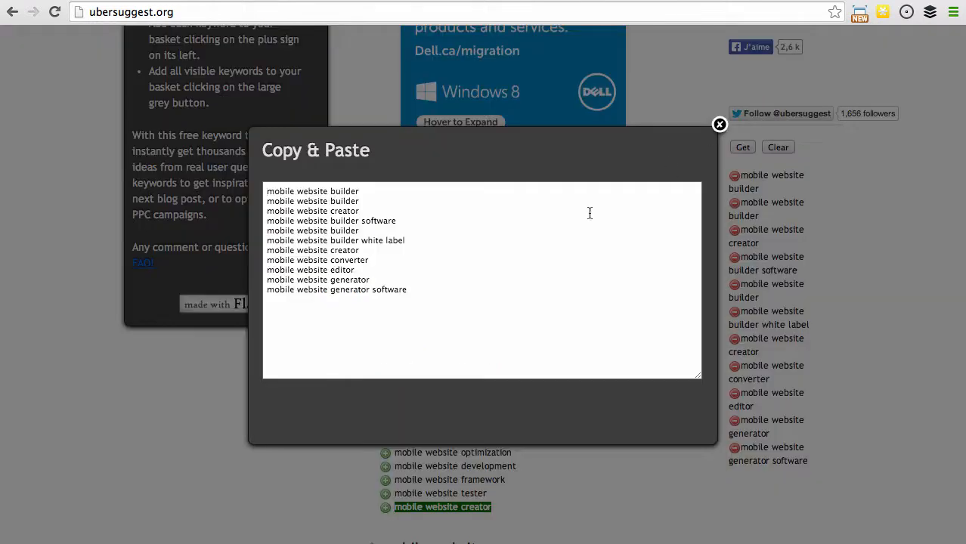
pyautogui.tripleClick(454, 289)
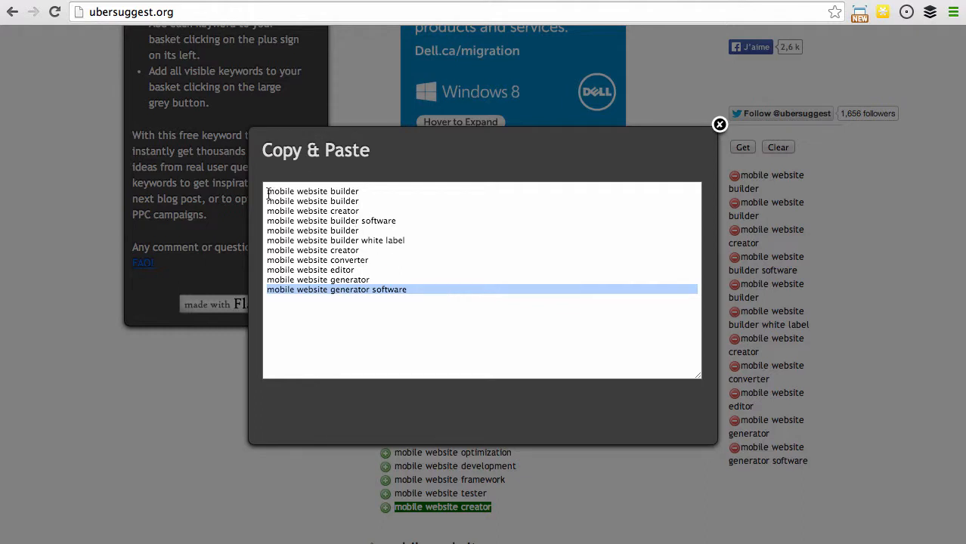
pyautogui.moveTo(268, 194); pyautogui.dragTo(452, 305)
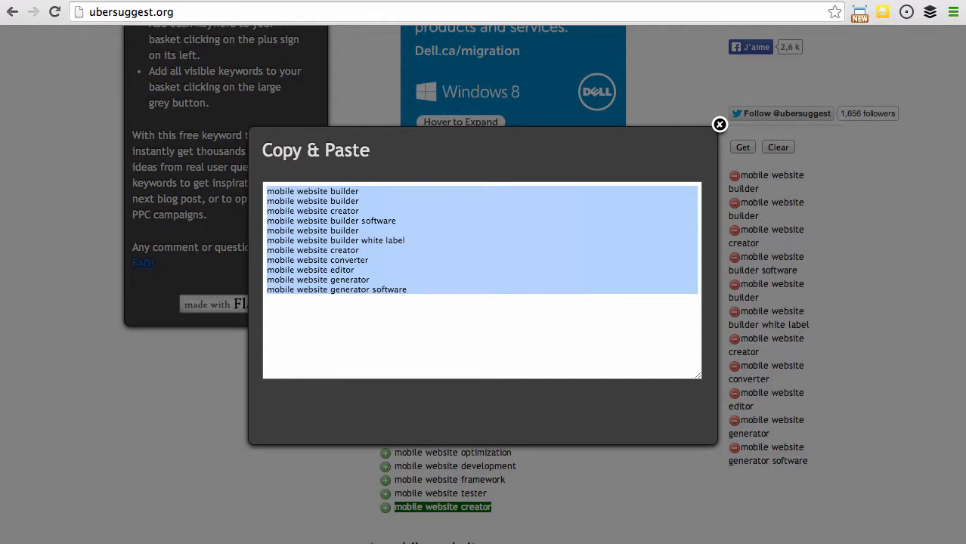
# - Switch to Google AdWords and open the Keyword Planner
pyautogui.hotkey('ctrl', 'Tab')
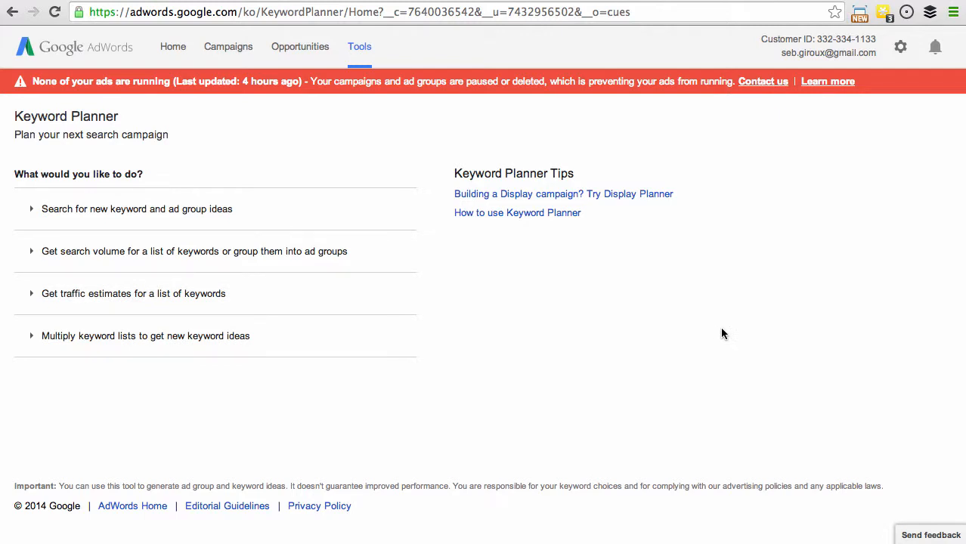
pyautogui.click(357, 50)
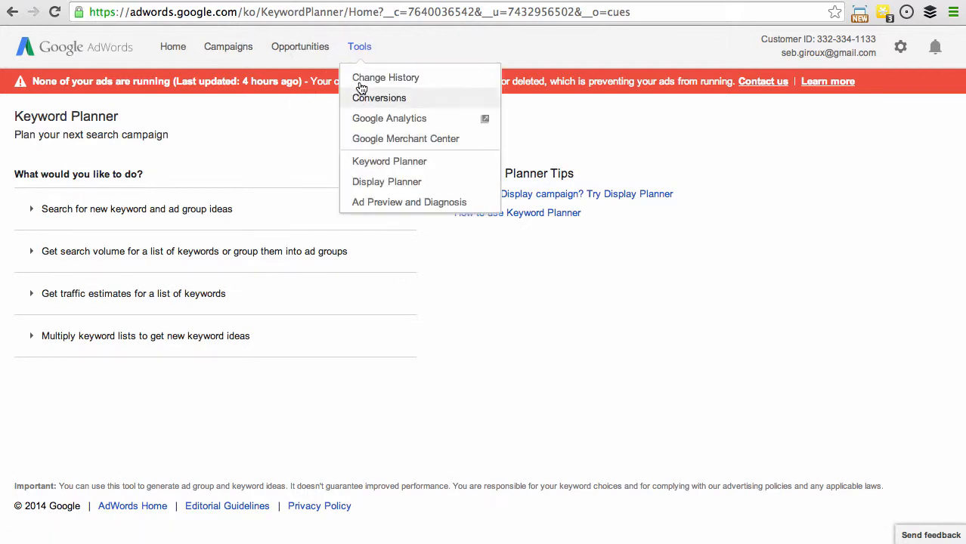
pyautogui.click(384, 163)
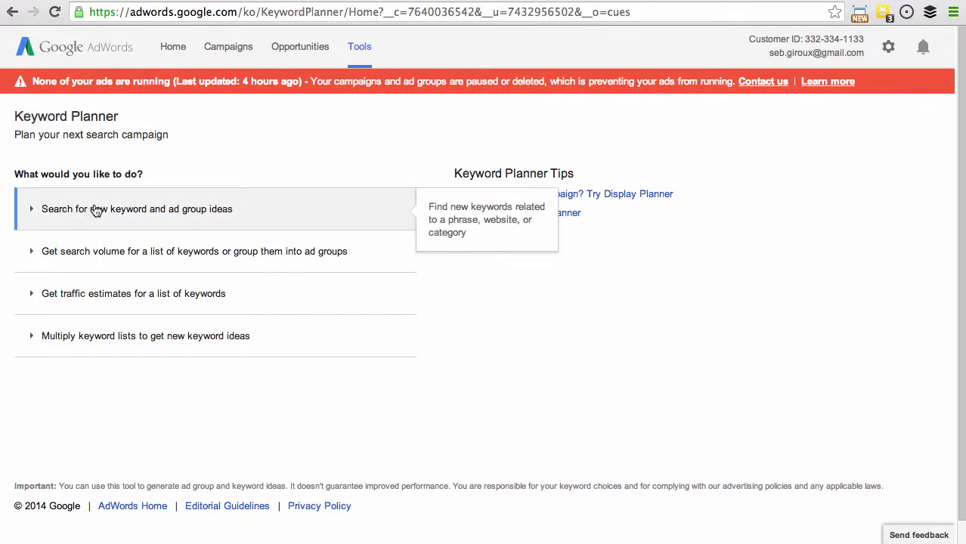
# - Start a search for new keyword and ad group ideas and paste the copied keyword list as the product or service
pyautogui.click(96, 211)
pyautogui.click(91, 276)
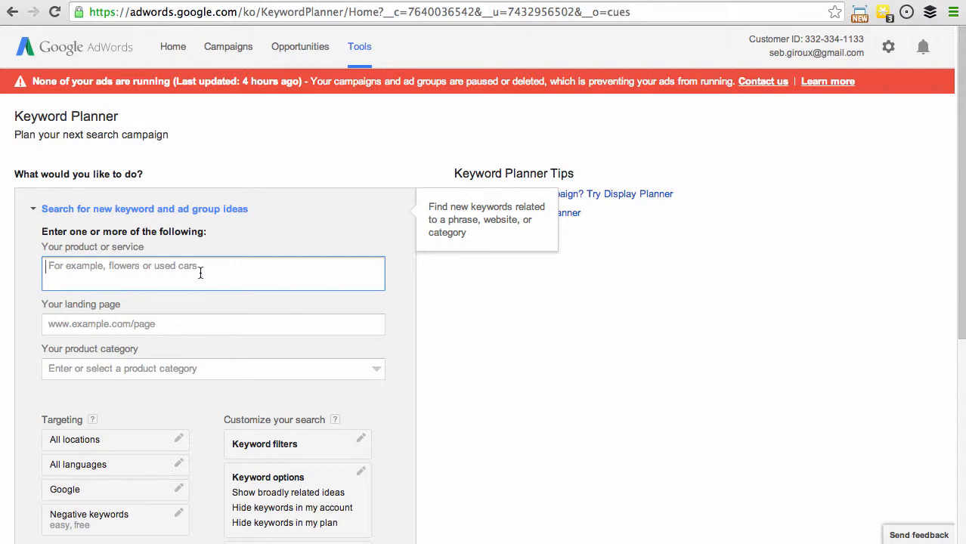
pyautogui.hotkey('ctrl', 'v')
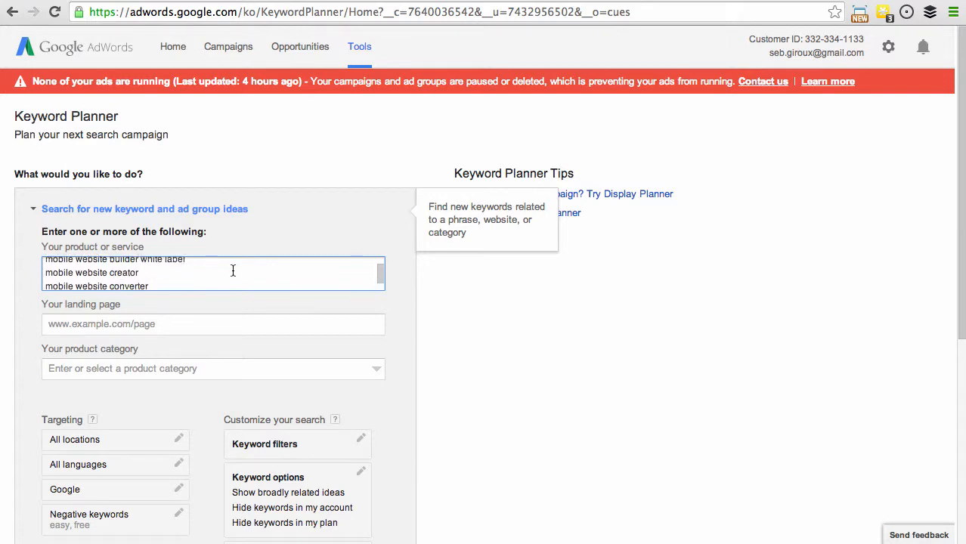
pyautogui.scroll(5, 233, 271)
pyautogui.scroll(-3, 416, 355)
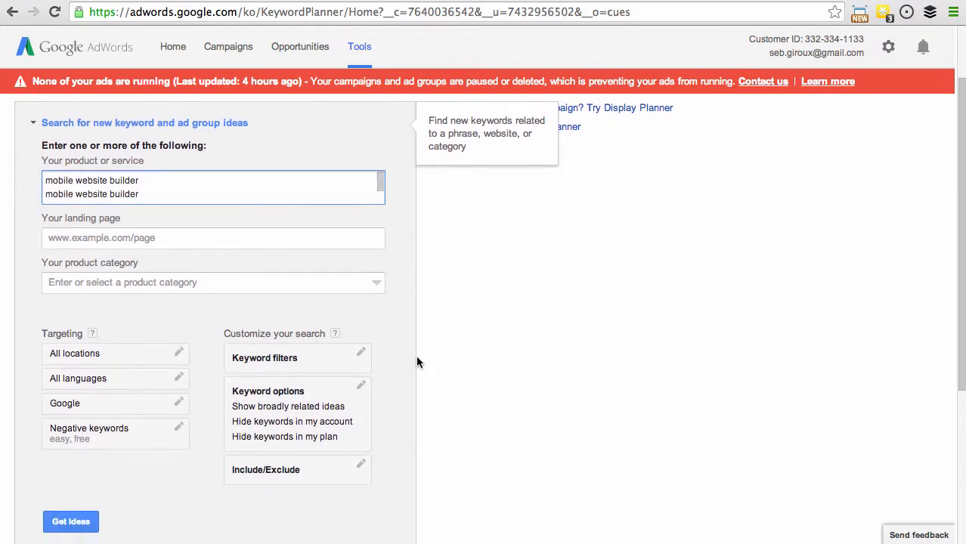
# - Review the keyword options for closely related ideas, account and plan keywords, and adult ideas without changing them
pyautogui.scroll(-1, 417, 362)
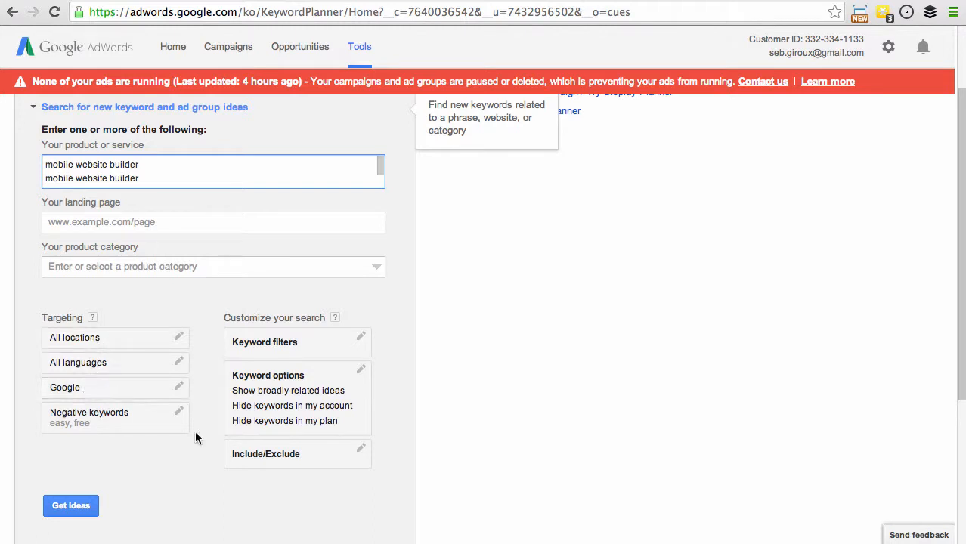
pyautogui.click(362, 375)
pyautogui.scroll(-2, 446, 322)
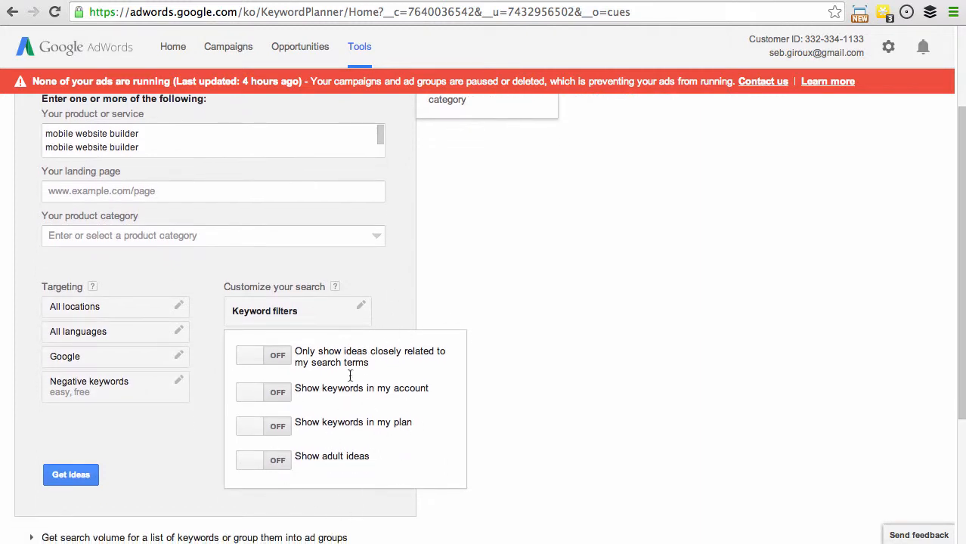
pyautogui.click(403, 291)
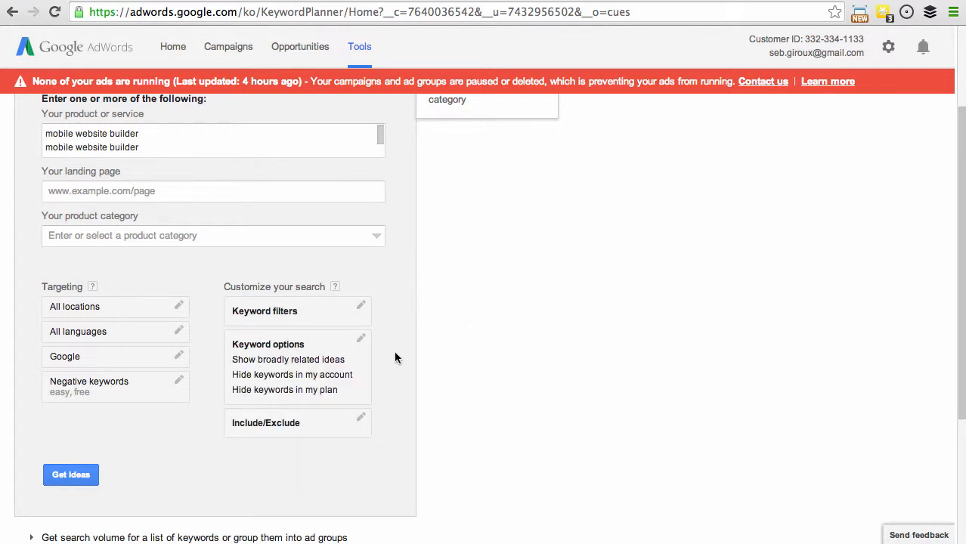
# - Get the ideas for the pasted keywords and display the individual keyword ideas instead of the ad group ideas
pyautogui.click(59, 475)
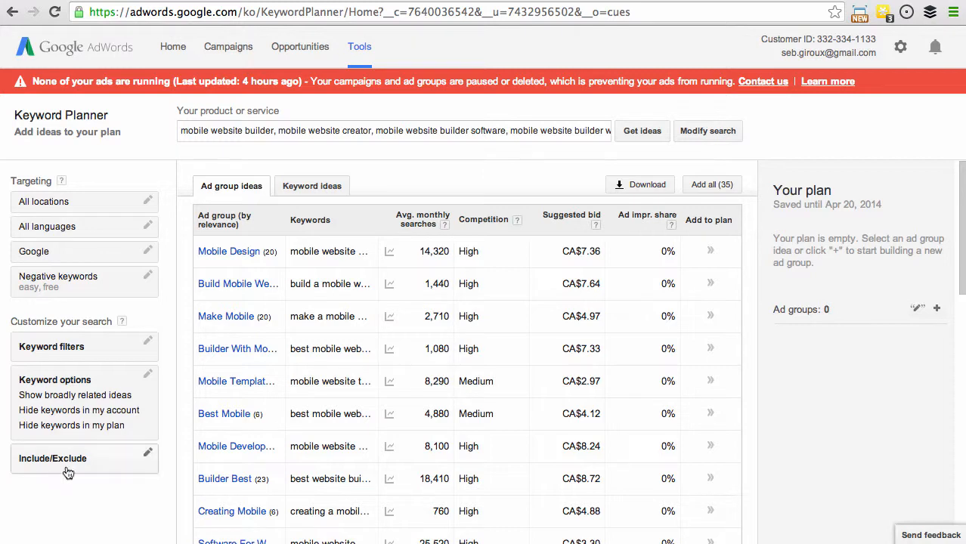
pyautogui.click(311, 192)
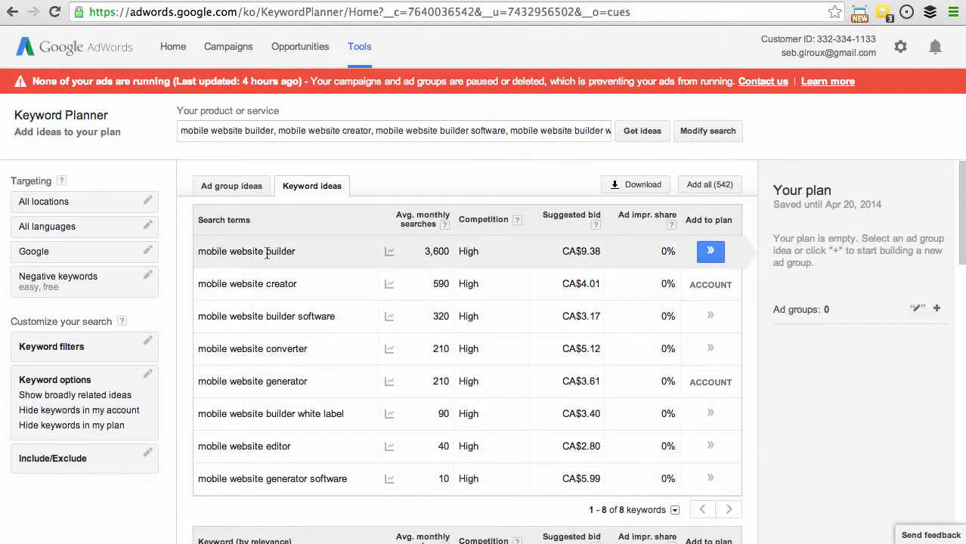
pyautogui.moveTo(412, 320)
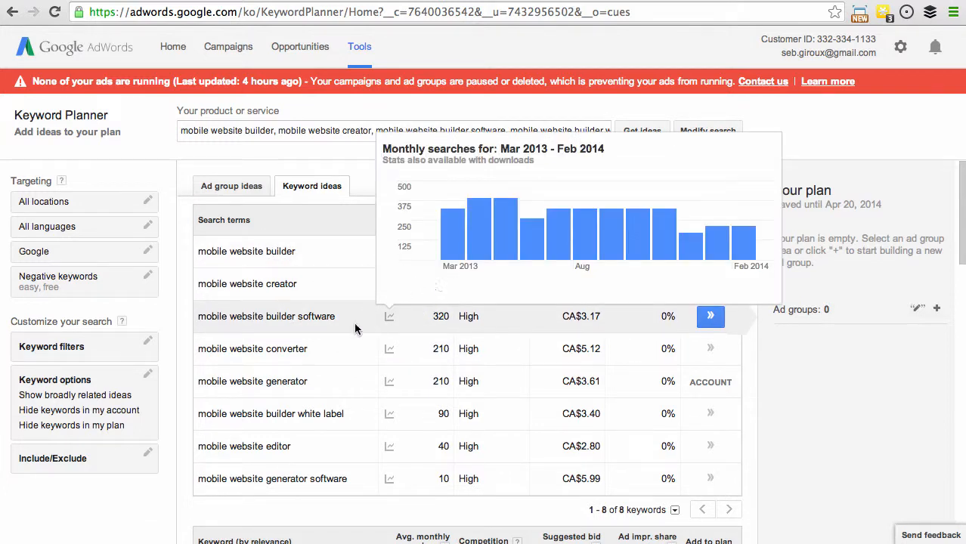